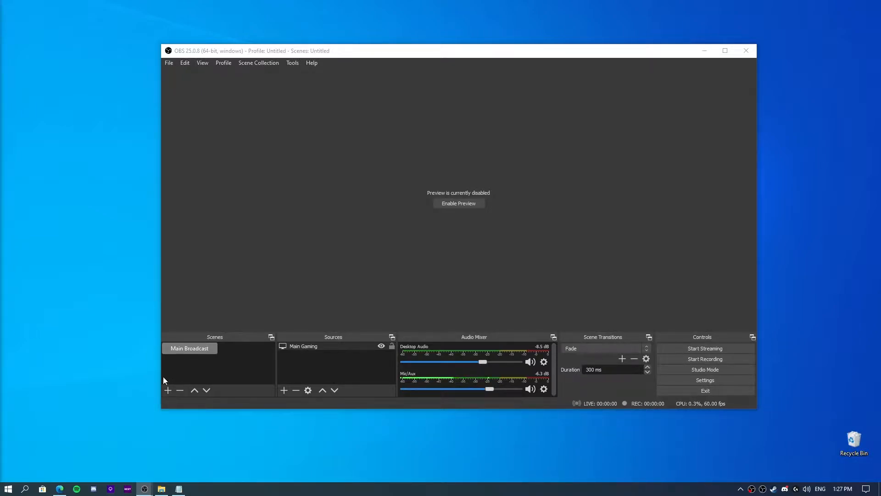
# - Switch to Microsoft Edge, open the obs-ndi OBS Forums page from the search results, and accept the site's cookies
pyautogui.click(60, 489)
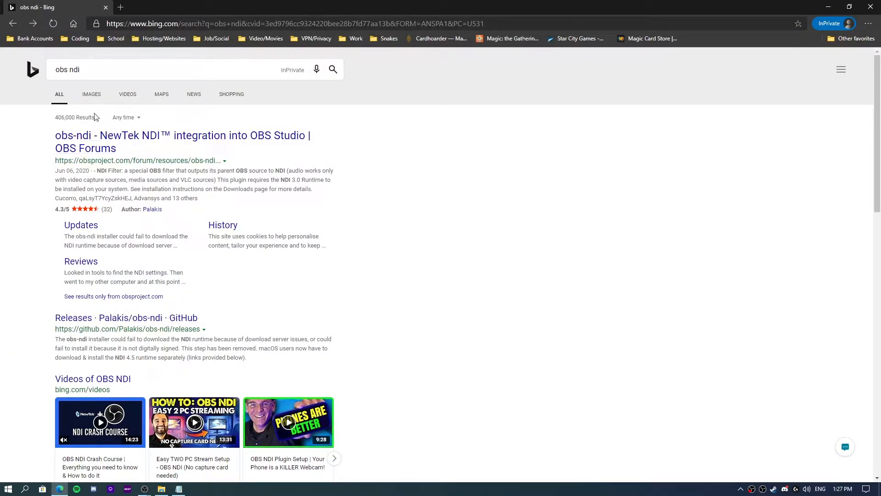
pyautogui.click(73, 72)
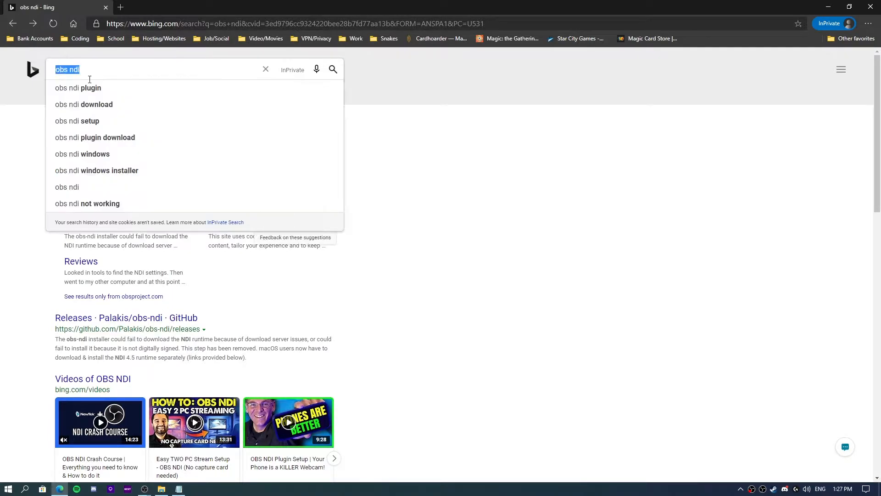
pyautogui.click(455, 125)
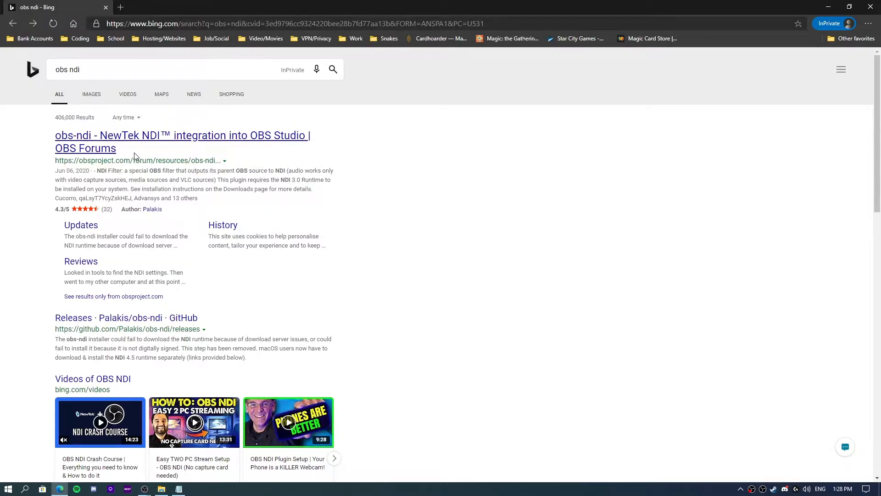
pyautogui.click(103, 143)
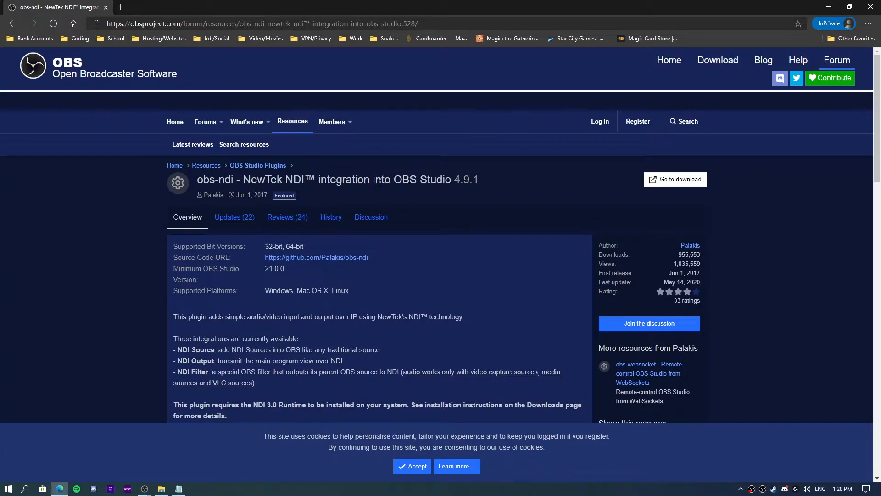
pyautogui.click(413, 466)
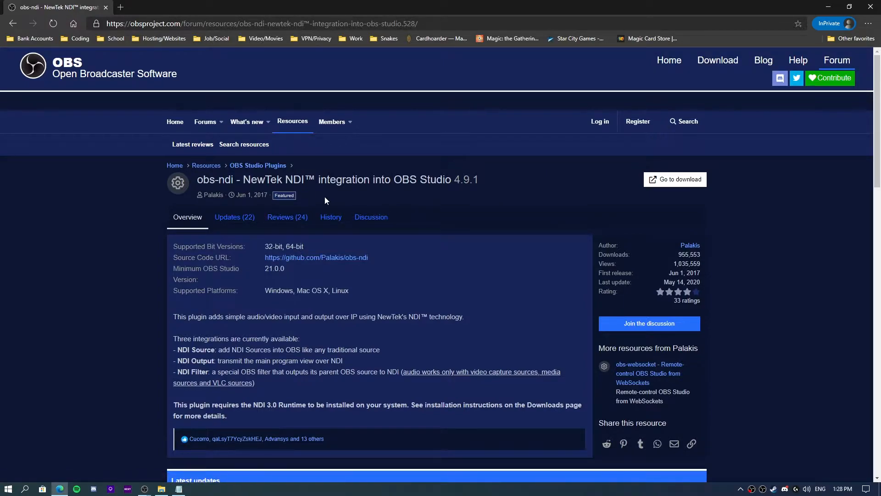
# - Look over the obs-ndi resource overview and go to the plugin's download page on GitHub
pyautogui.scroll(-8, 338, 207)
pyautogui.scroll(7, 235, 213)
pyautogui.scroll(-10, 284, 258)
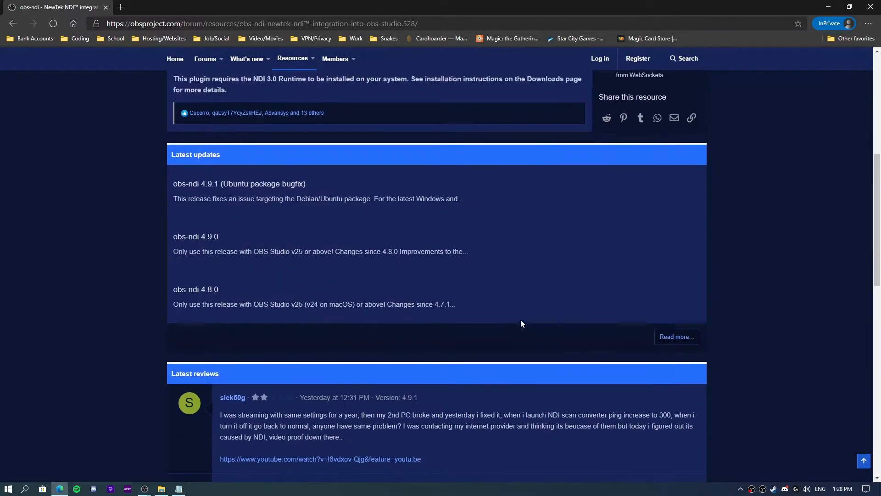
pyautogui.scroll(11, 284, 276)
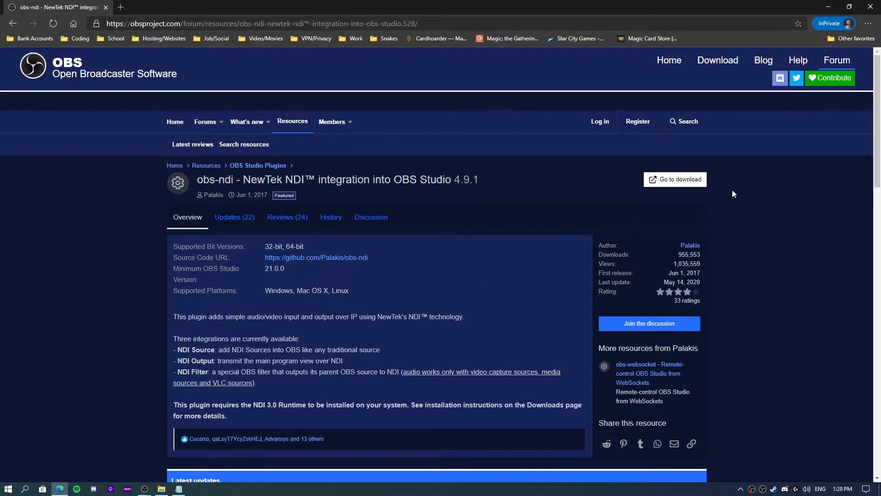
pyautogui.click(670, 180)
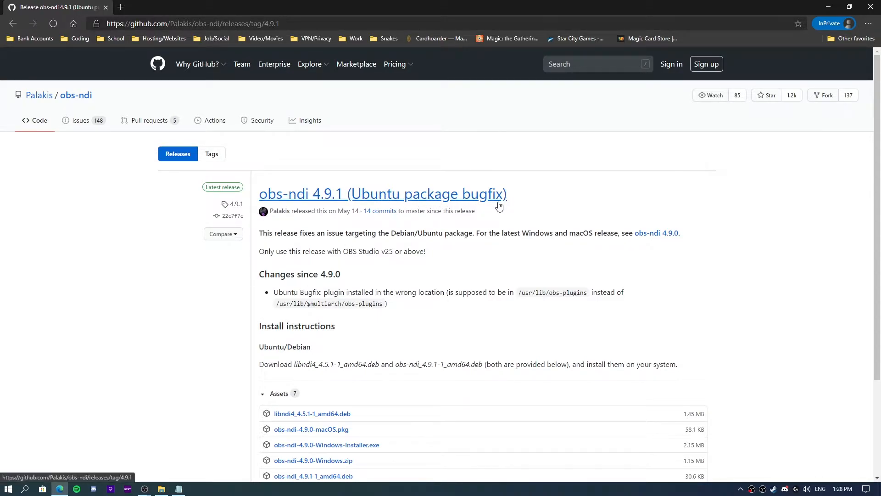
# - Download obs-ndi-4.9.0-Windows.zip from the release assets and show it in the Downloads folder
pyautogui.scroll(-1, 464, 207)
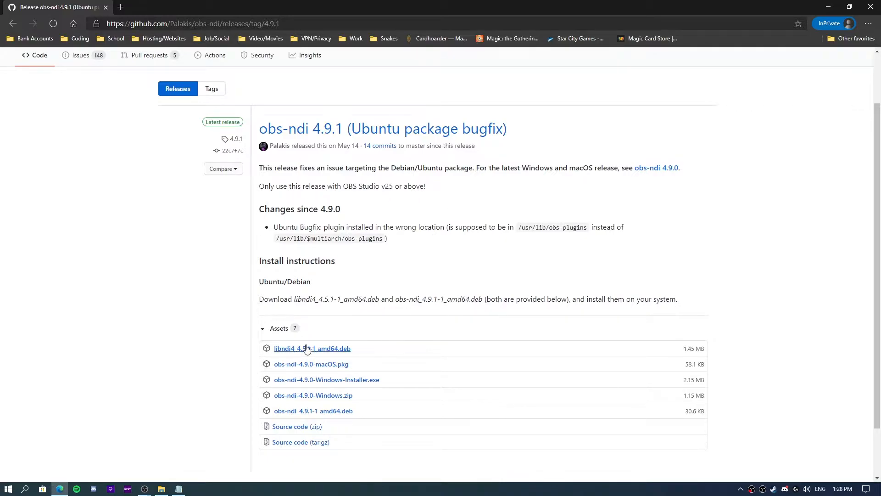
pyautogui.scroll(-1, 306, 348)
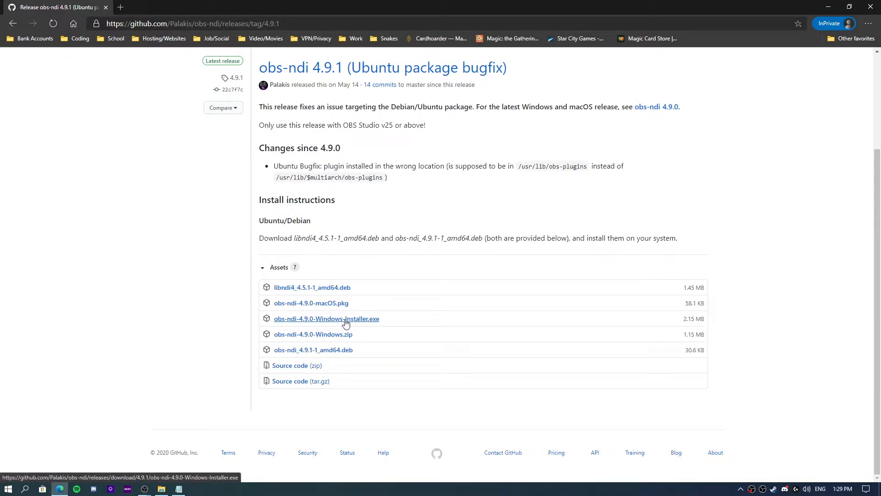
pyautogui.doubleClick(689, 319)
pyautogui.moveTo(683, 334); pyautogui.dragTo(690, 334)
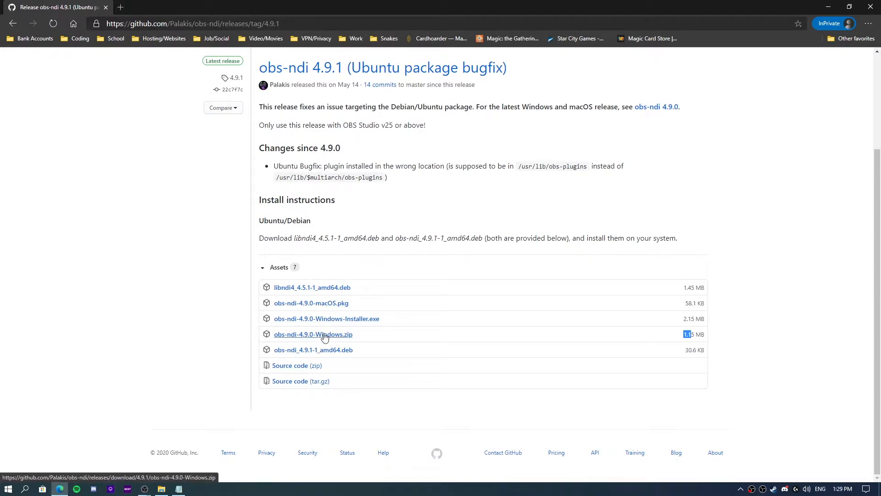
pyautogui.click(313, 335)
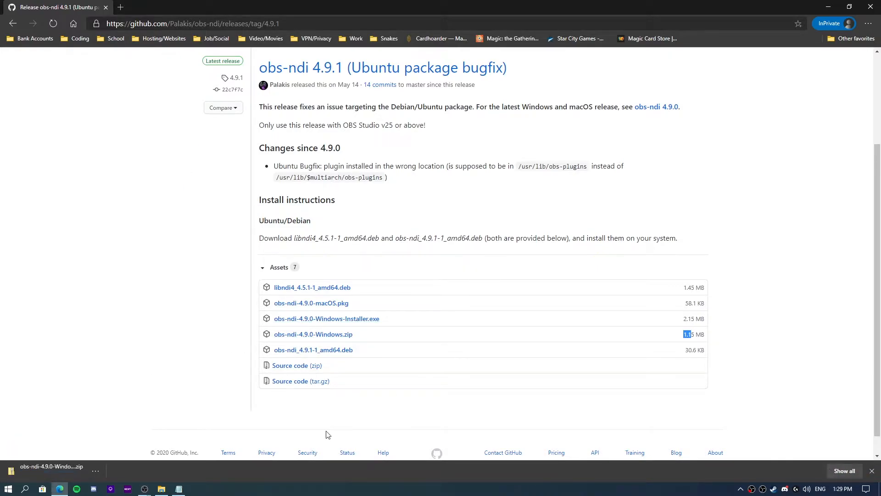
pyautogui.click(46, 469)
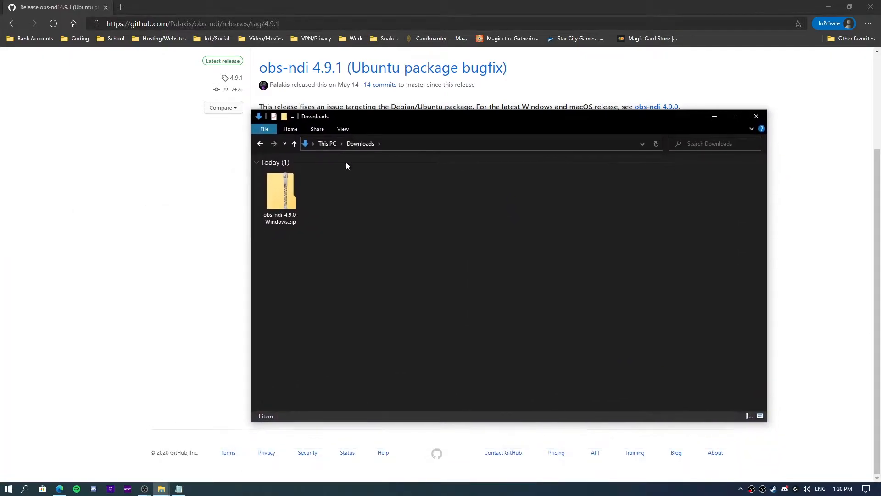
# - Extract obs-ndi-4.9.0-Windows.zip directly into the Downloads folder with 7-Zip
pyautogui.rightClick(278, 192)
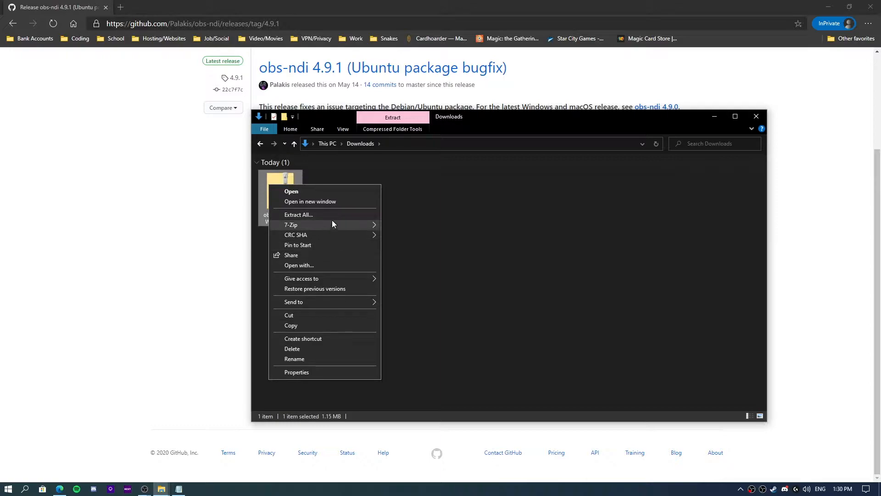
pyautogui.moveTo(321, 223)
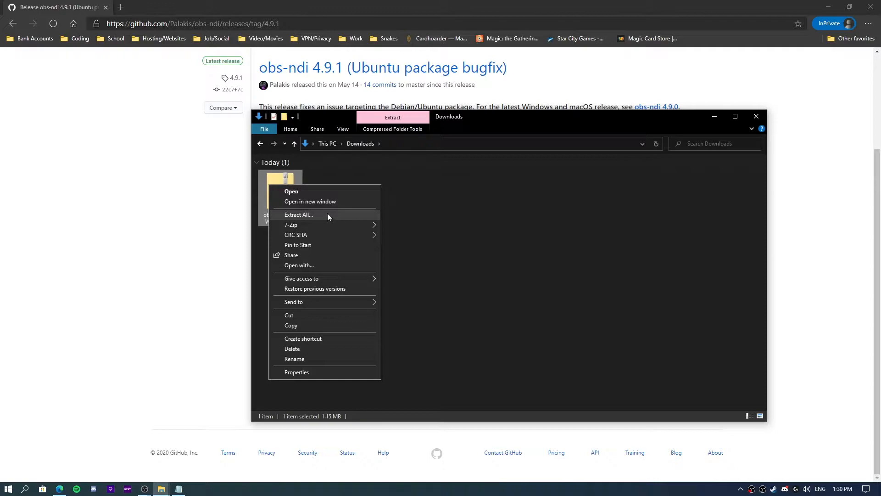
pyautogui.click(425, 257)
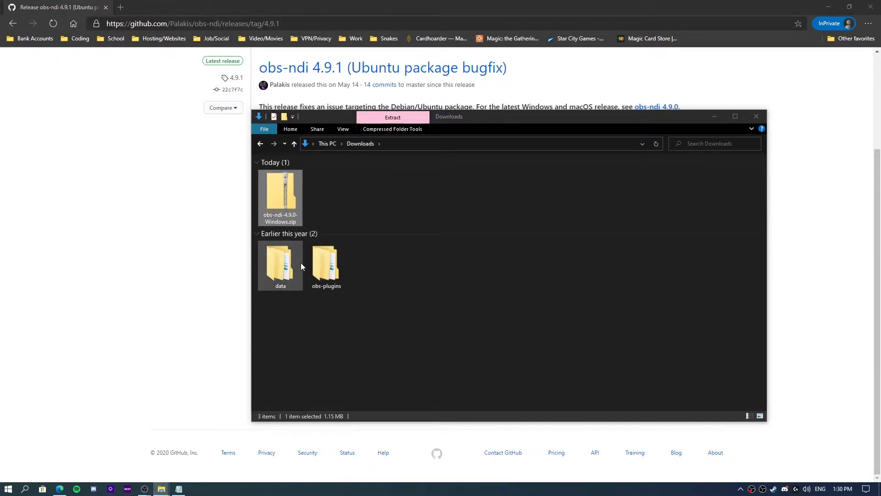
# - Examine the 64bit plugin files in the extracted obs-plugins folder and return to Downloads
pyautogui.doubleClick(316, 260)
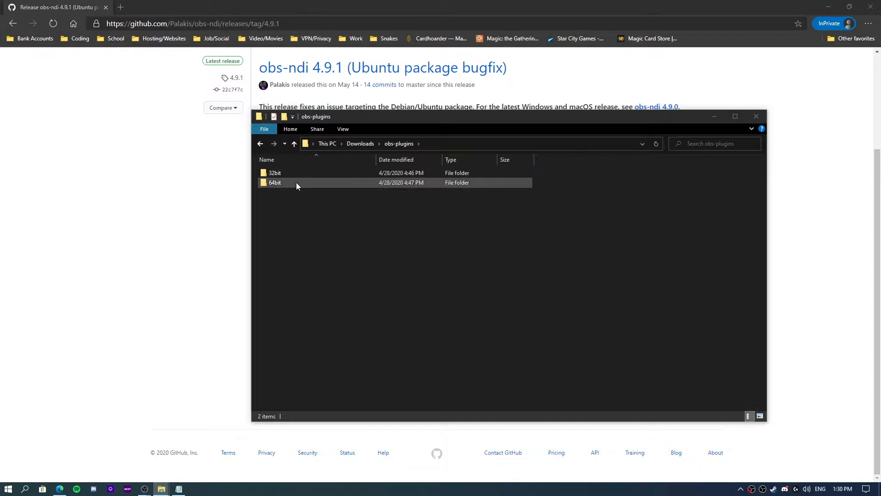
pyautogui.moveTo(298, 182)
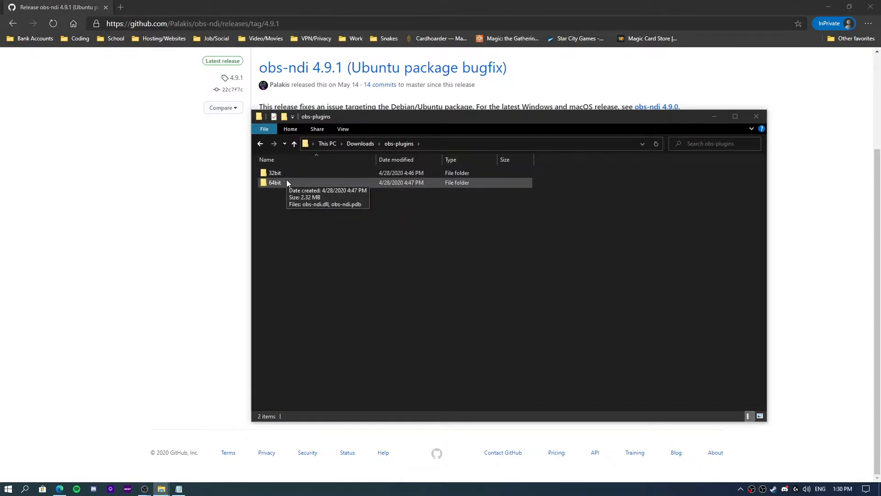
pyautogui.doubleClick(293, 183)
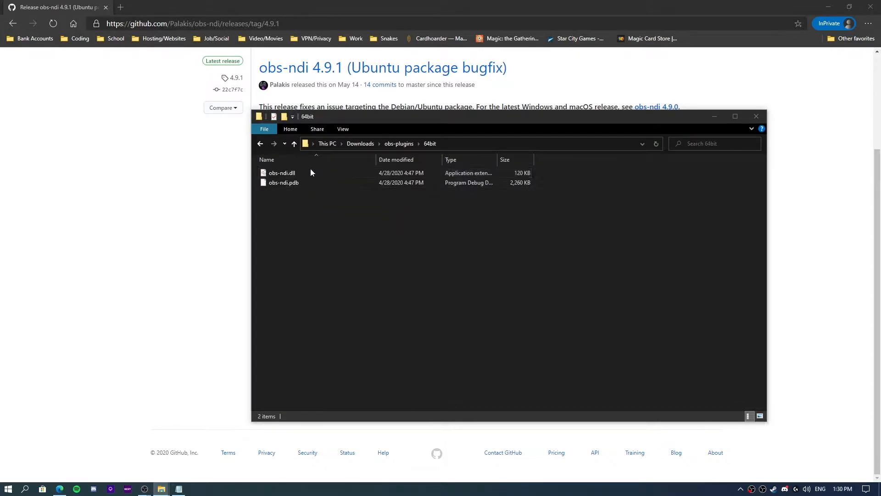
pyautogui.press('BackSpace')
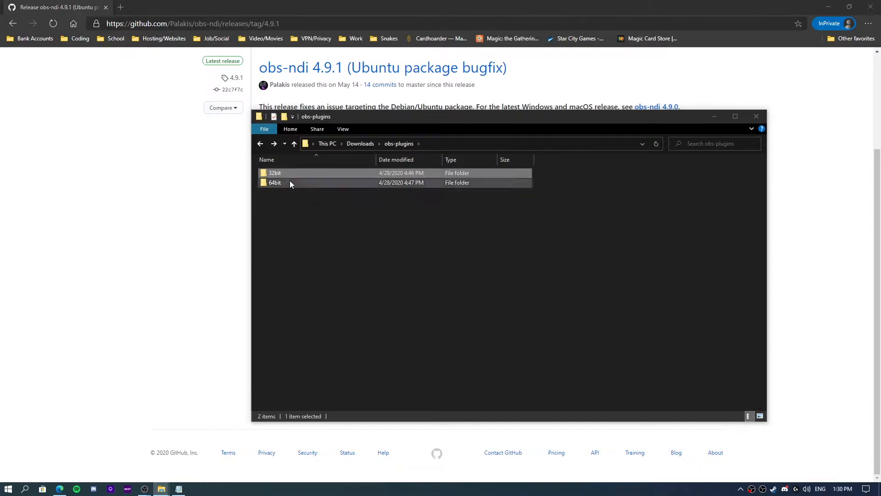
pyautogui.press('BackSpace')
# - Examine the extracted data folder down to obs-ndi's locale files and return to Downloads
pyautogui.doubleClick(282, 265)
pyautogui.doubleClick(300, 173)
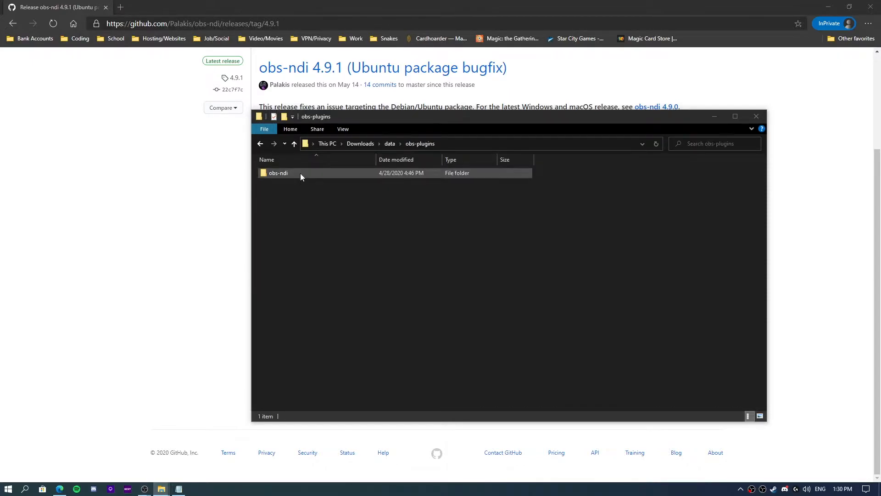
pyautogui.doubleClick(292, 173)
pyautogui.doubleClick(292, 173)
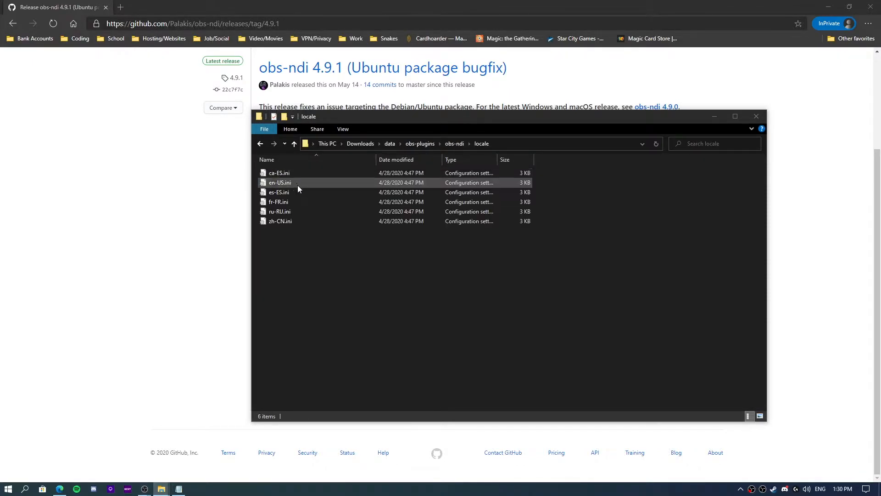
pyautogui.press('BackSpace')
pyautogui.press('BackSpace')
pyautogui.press('BackSpace')
pyautogui.press('BackSpace')
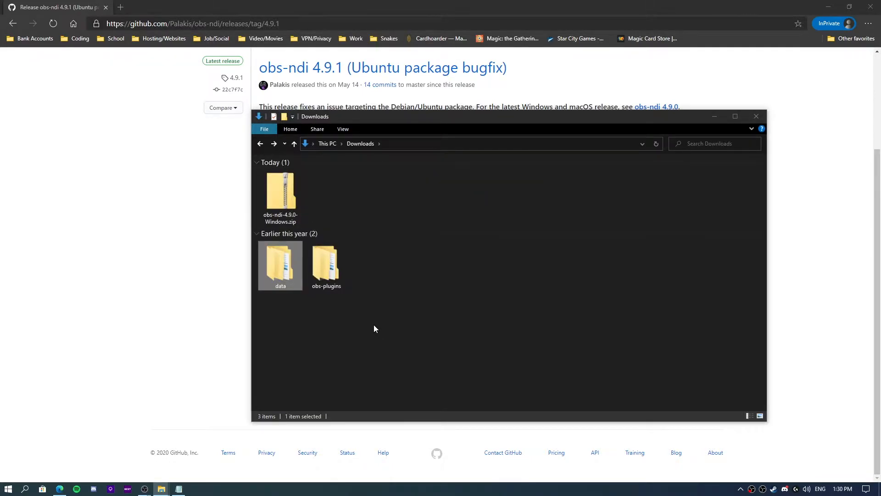
pyautogui.moveTo(375, 308); pyautogui.dragTo(309, 269)
pyautogui.click(409, 311)
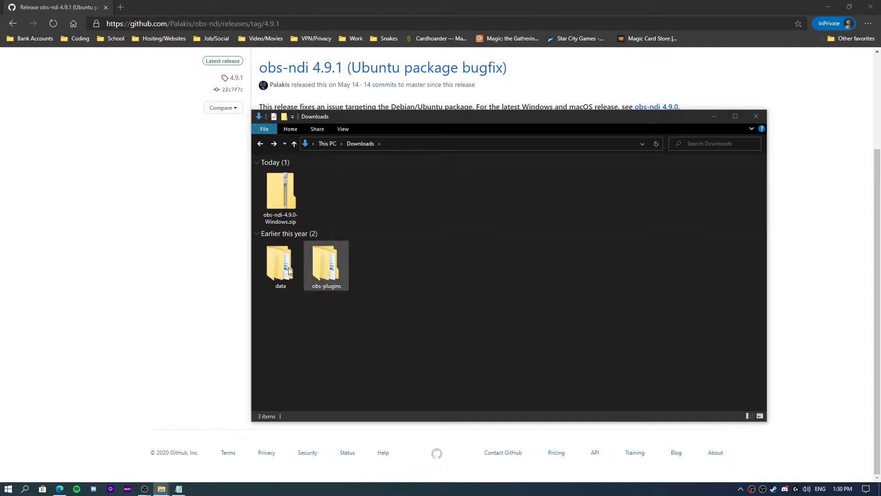
# - Return to the release page, download obs-ndi-4.9.0-Windows-Installer.exe, and show it in the Downloads folder
pyautogui.moveTo(271, 122); pyautogui.dragTo(279, 103)
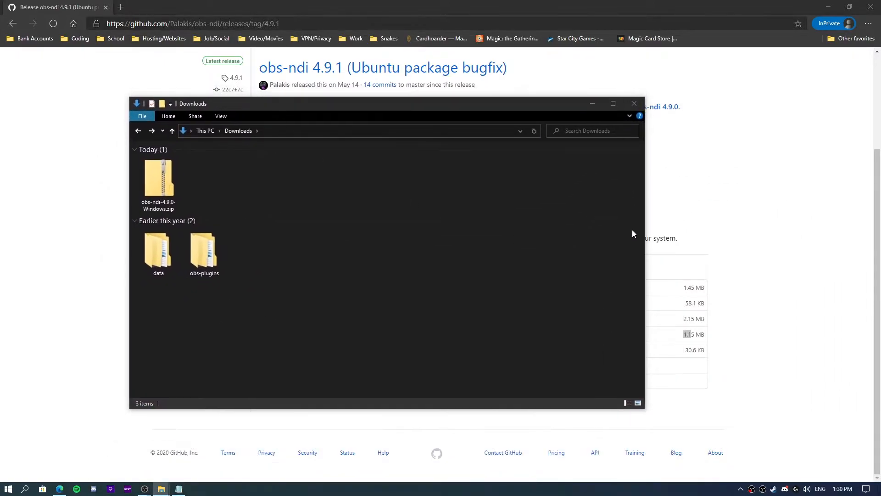
pyautogui.click(694, 189)
pyautogui.click(340, 334)
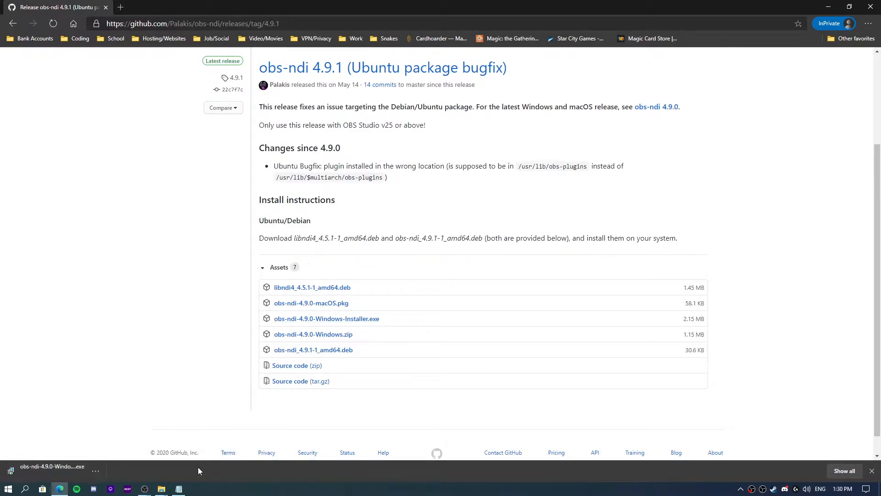
pyautogui.click(845, 470)
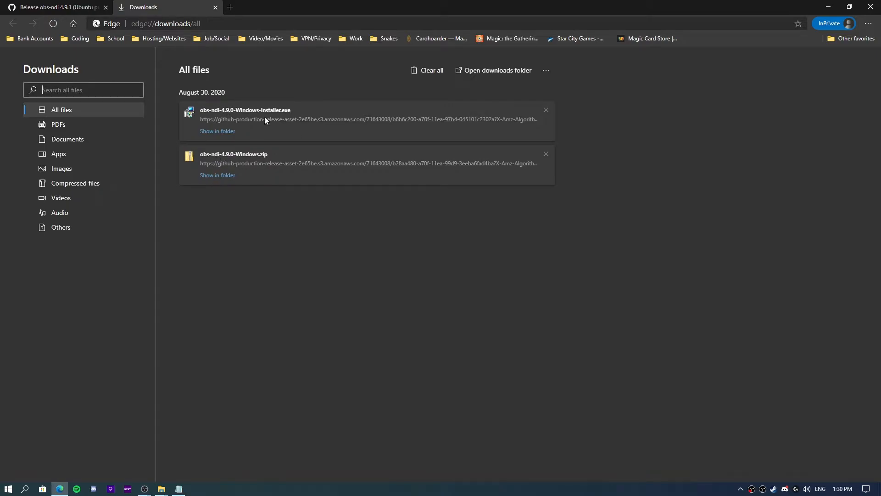
pyautogui.click(218, 132)
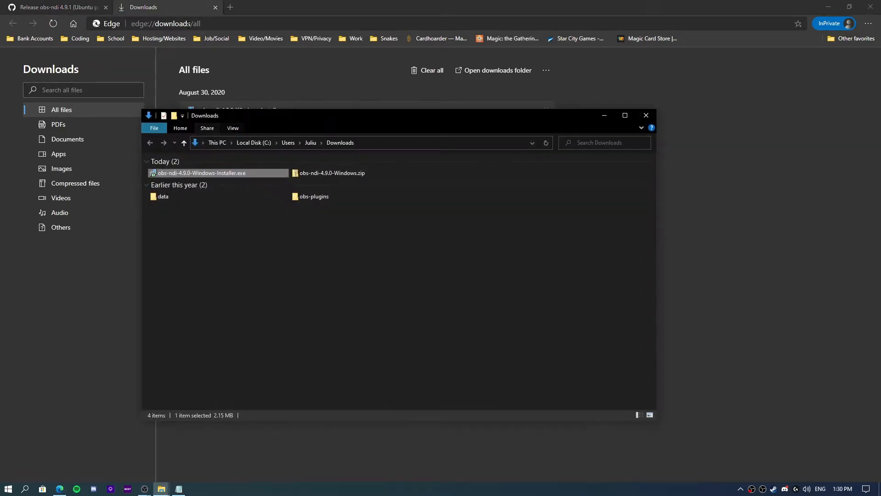
pyautogui.doubleClick(234, 173)
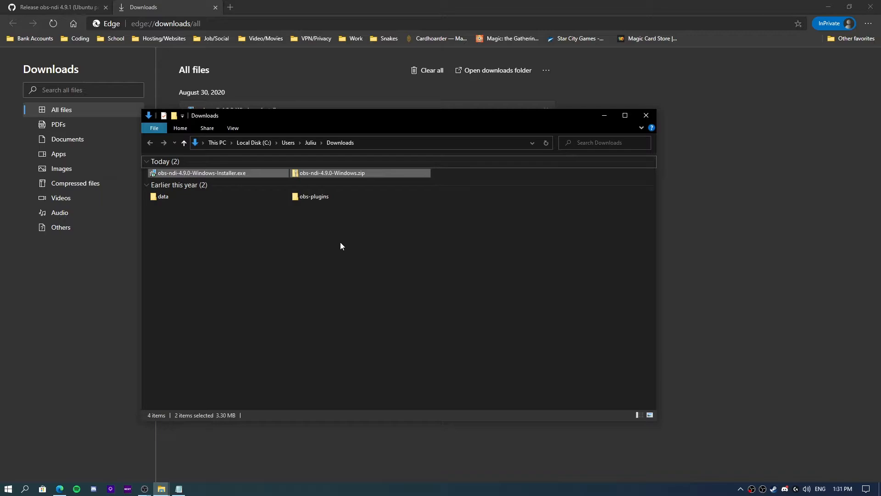
# - Close the Downloads folder, remove both obs-ndi entries from the browser's download list, and close that list
pyautogui.click(646, 115)
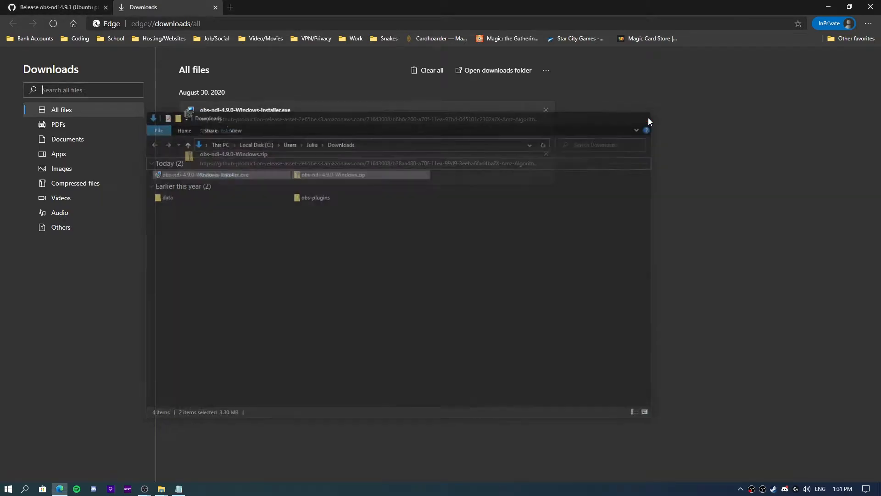
pyautogui.click(546, 154)
pyautogui.click(546, 110)
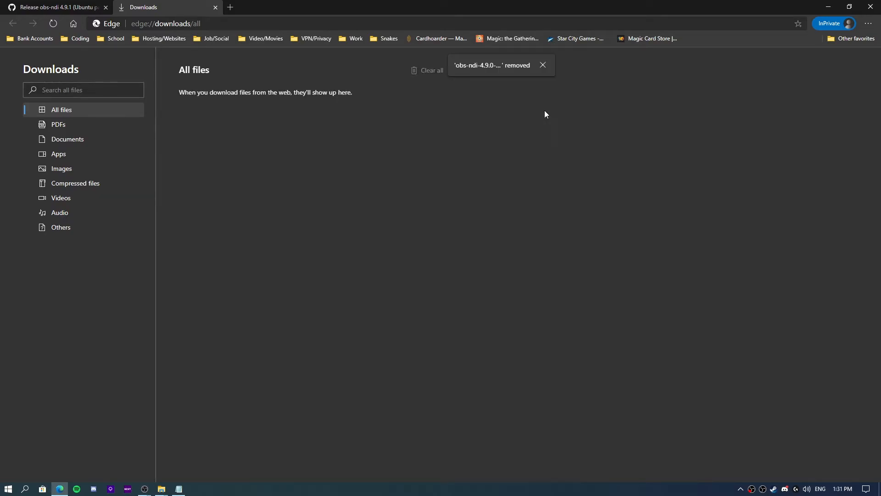
pyautogui.click(215, 7)
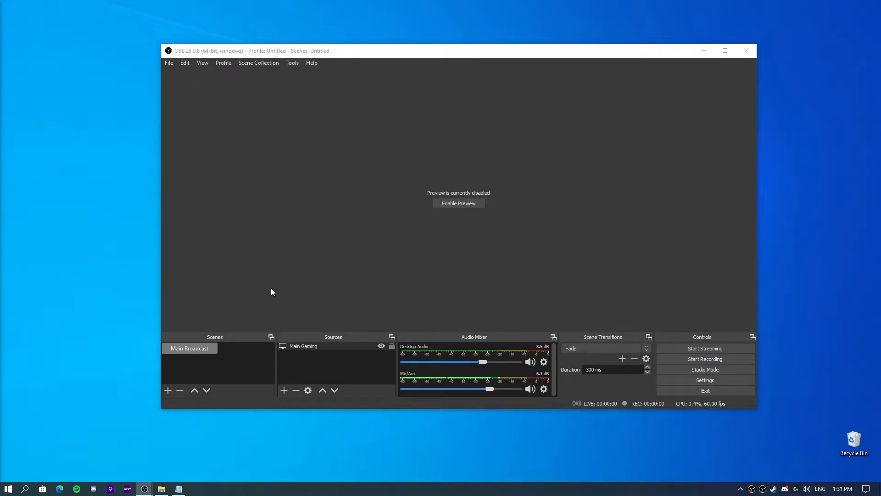
pyautogui.click(286, 357)
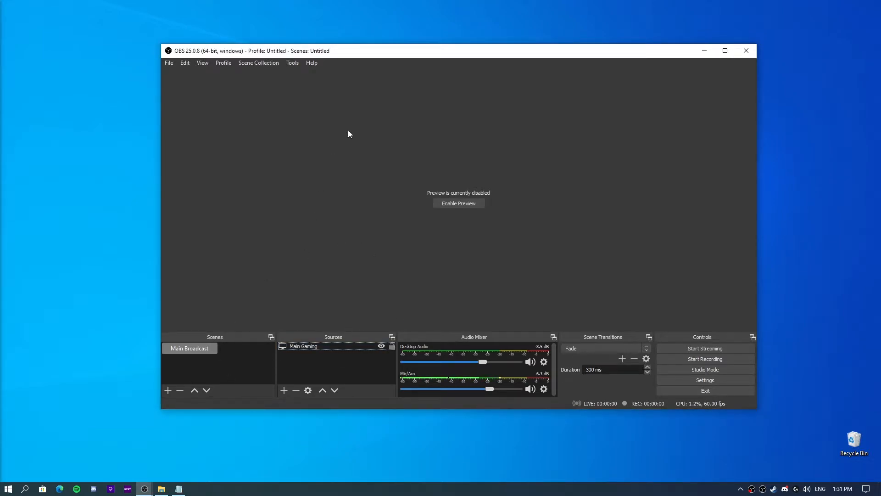
pyautogui.moveTo(412, 57)
pyautogui.mouseDown()
pyautogui.moveTo(404, 75)
pyautogui.moveTo(399, 57)
pyautogui.mouseUp()
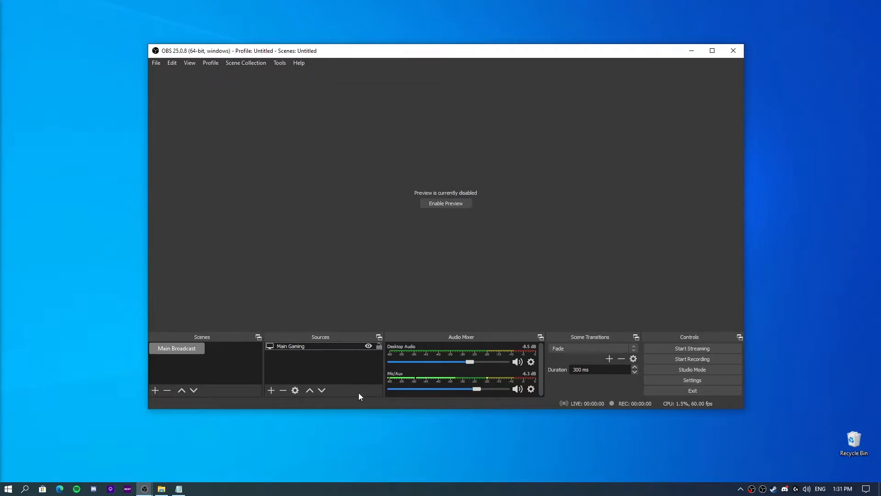
pyautogui.click(157, 390)
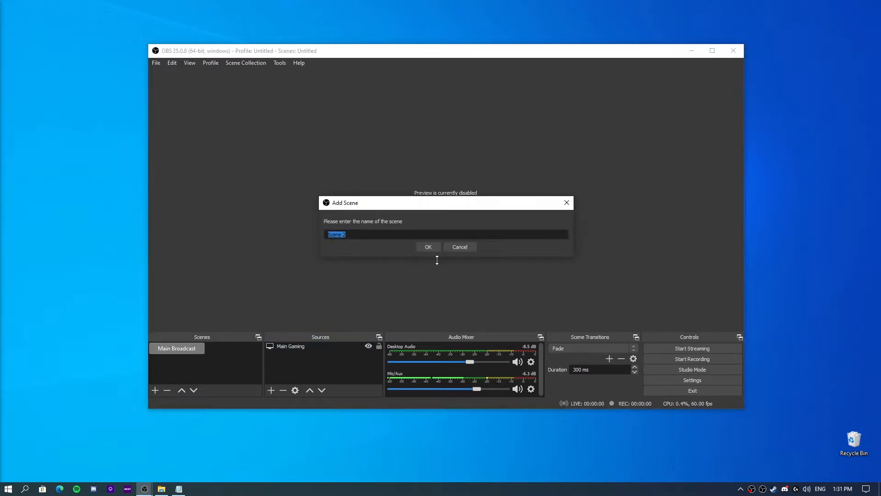
pyautogui.click(457, 248)
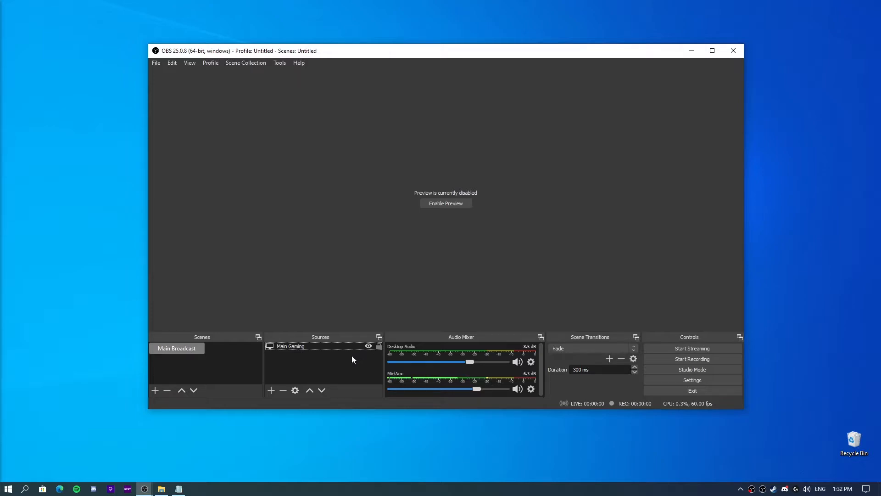
pyautogui.click(271, 390)
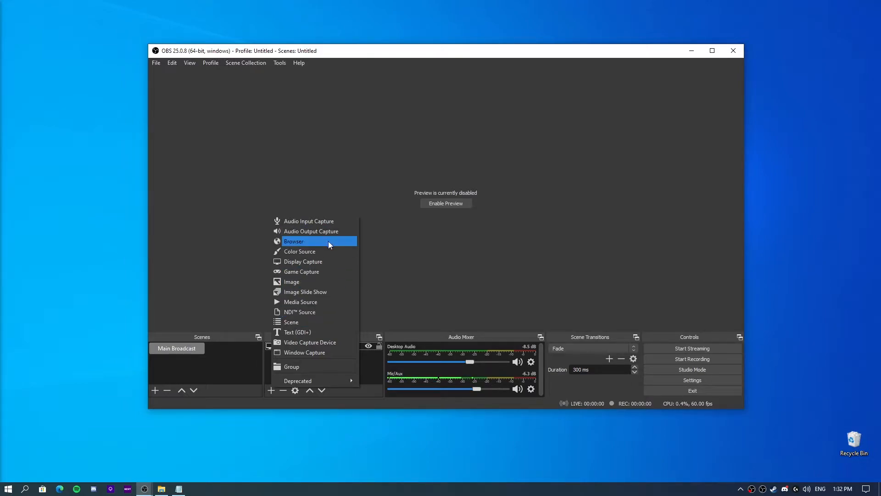
pyautogui.click(334, 353)
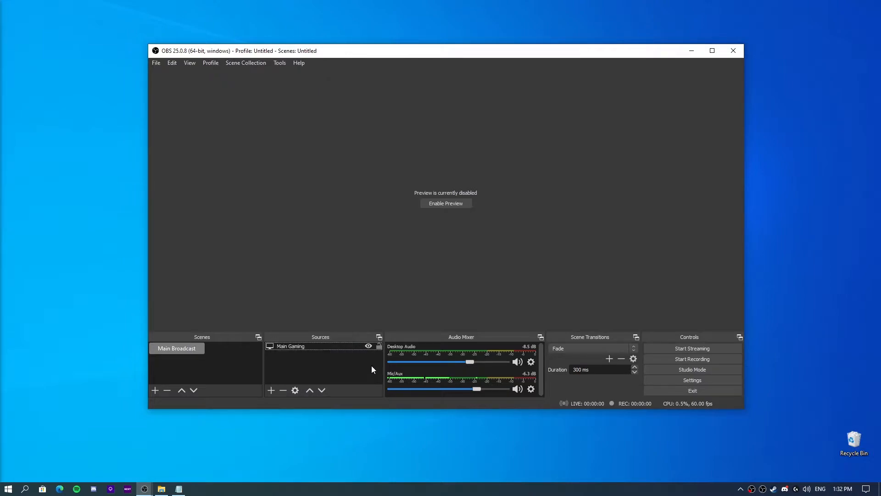
# - Enable the preview to check the captured display, shrink and reposition the window, and disable the preview again
pyautogui.click(457, 206)
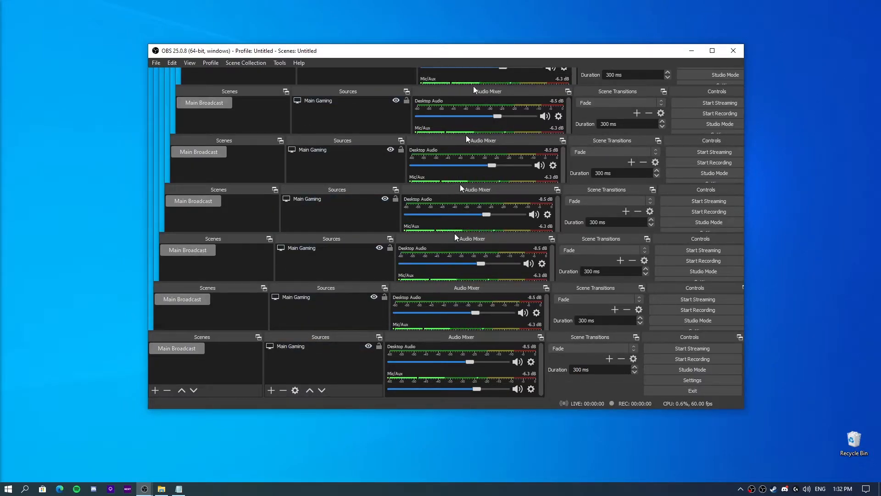
pyautogui.moveTo(421, 52); pyautogui.dragTo(463, 84)
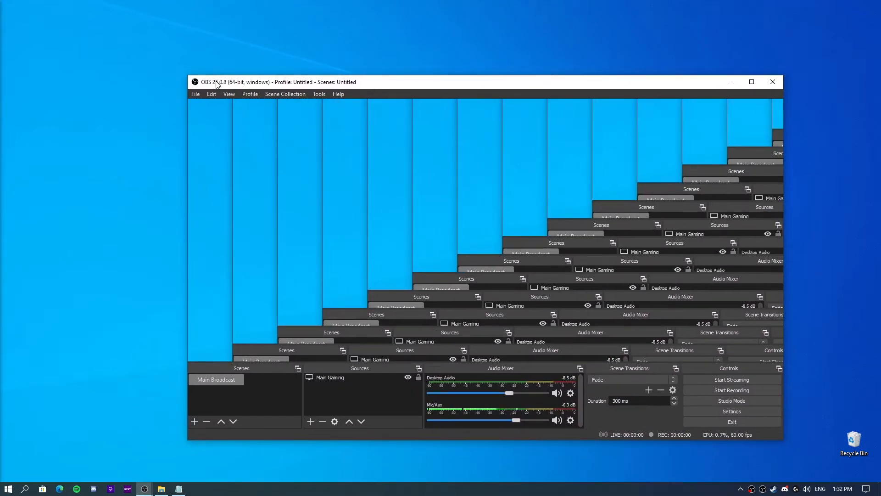
pyautogui.moveTo(188, 76); pyautogui.dragTo(354, 171)
pyautogui.moveTo(428, 176); pyautogui.dragTo(294, 107)
pyautogui.rightClick(377, 164)
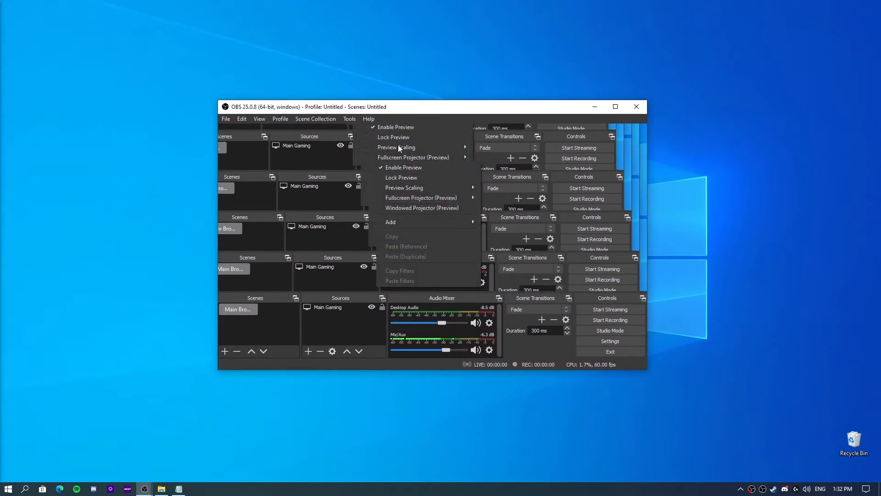
pyautogui.click(396, 127)
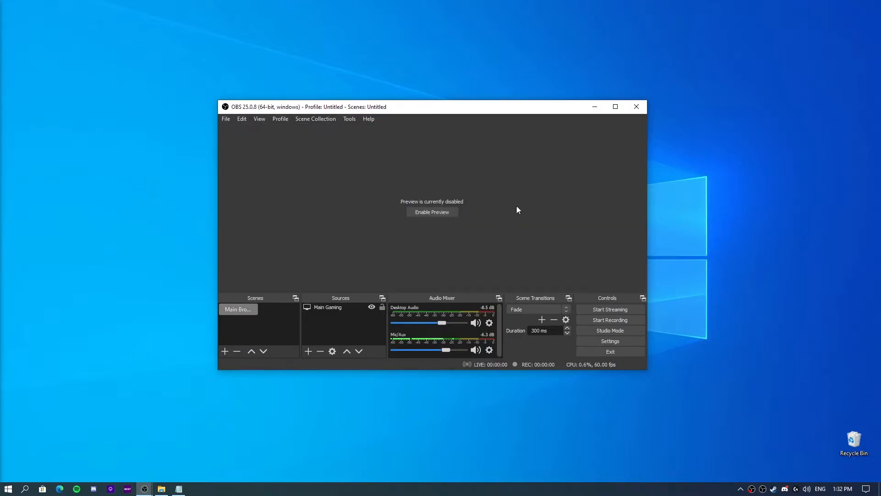
pyautogui.moveTo(653, 368); pyautogui.dragTo(752, 426)
pyautogui.moveTo(443, 105); pyautogui.dragTo(355, 68)
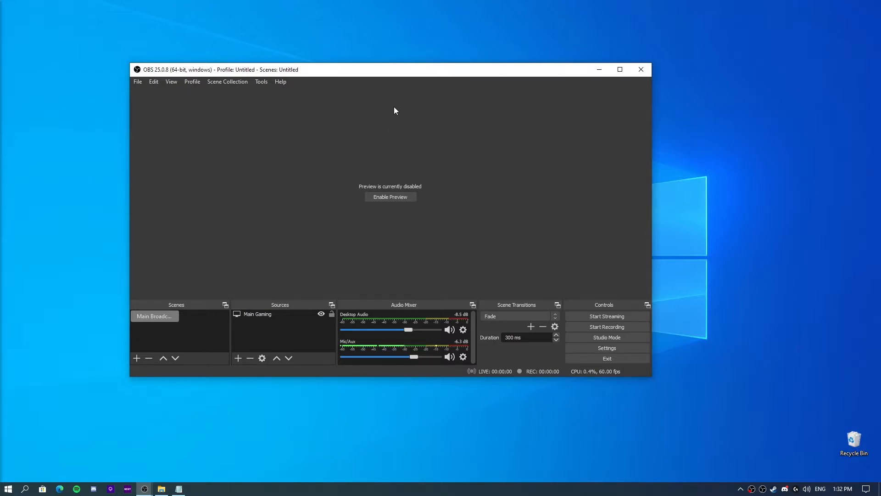
pyautogui.moveTo(403, 75); pyautogui.dragTo(300, 110)
pyautogui.click(496, 104)
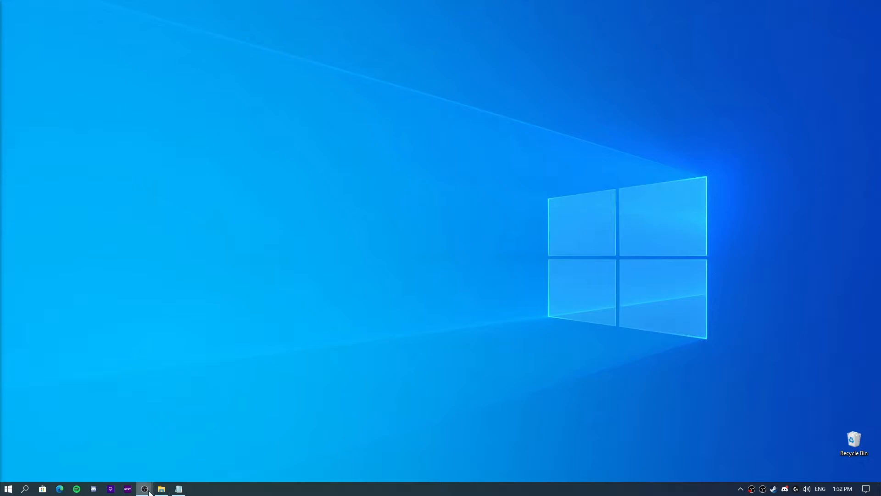
pyautogui.moveTo(144, 489)
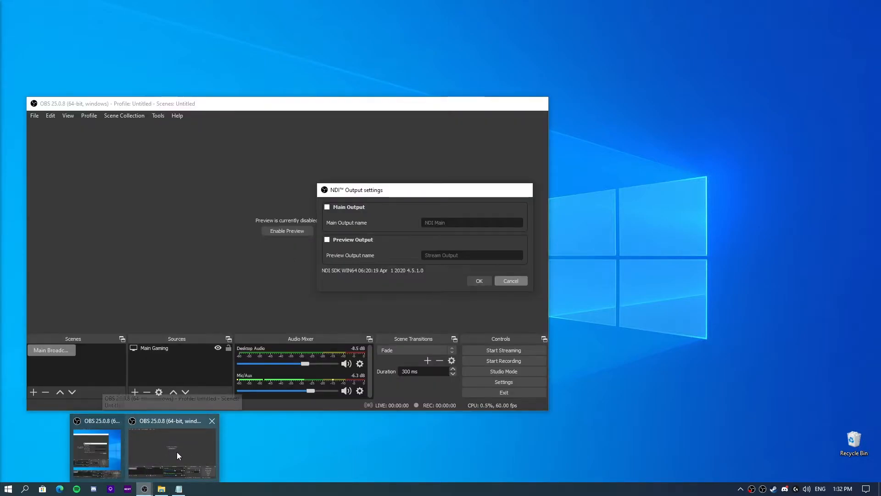
pyautogui.click(178, 452)
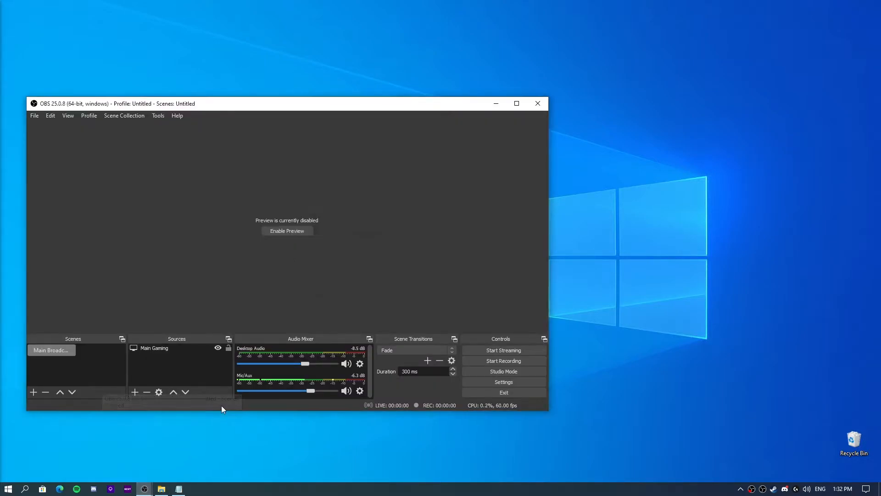
pyautogui.moveTo(368, 112); pyautogui.dragTo(551, 74)
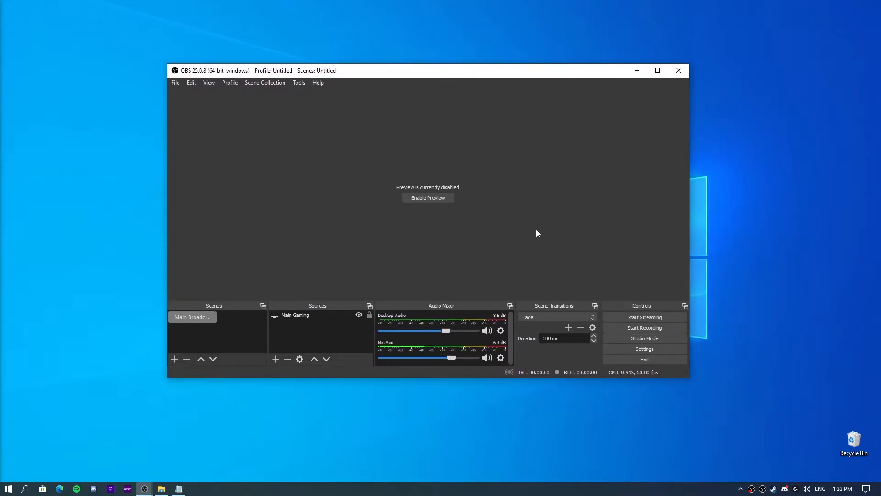
pyautogui.click(658, 70)
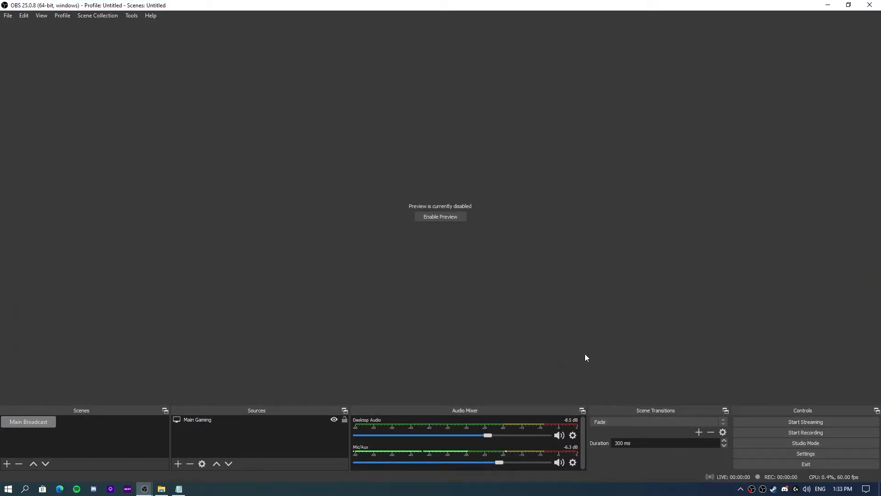
pyautogui.moveTo(604, 10); pyautogui.dragTo(447, 51)
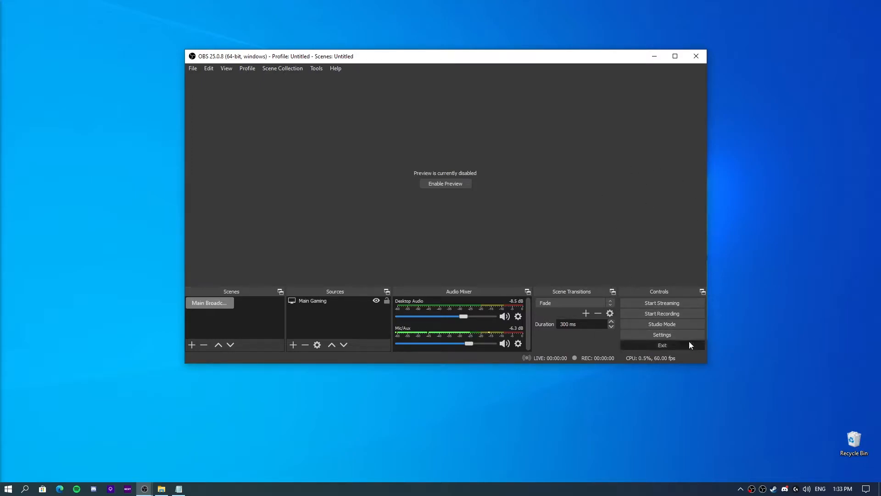
# - Exit the open OBS instance and relaunch OBS alongside the instance that is still running
pyautogui.click(670, 346)
pyautogui.rightClick(145, 488)
pyautogui.click(144, 444)
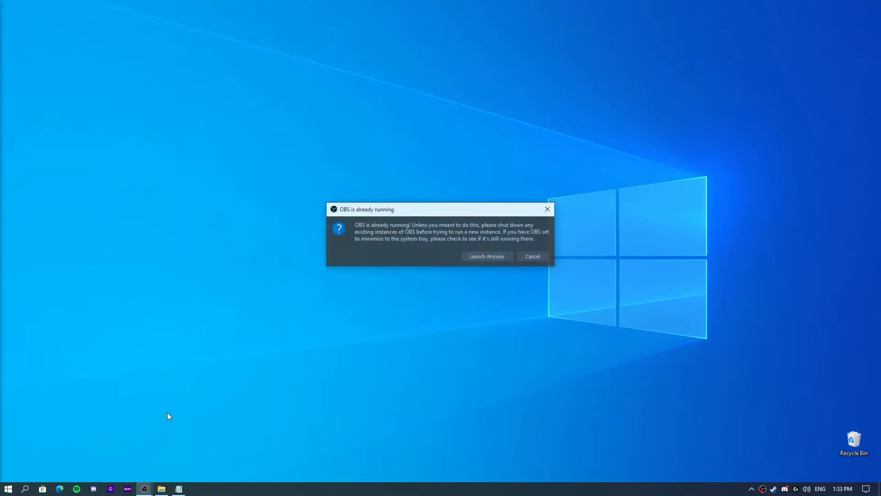
pyautogui.click(506, 253)
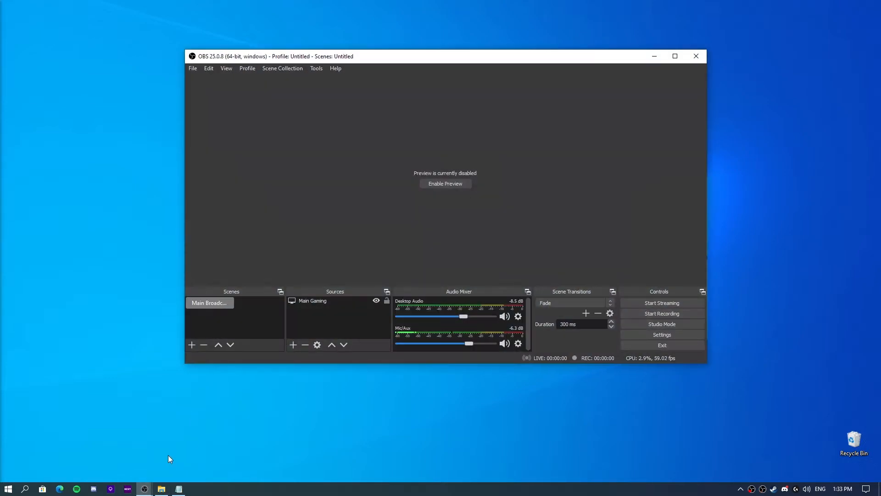
# - Open the OBS settings and examine the streaming output settings and the video resolution and frame rate
pyautogui.click(661, 335)
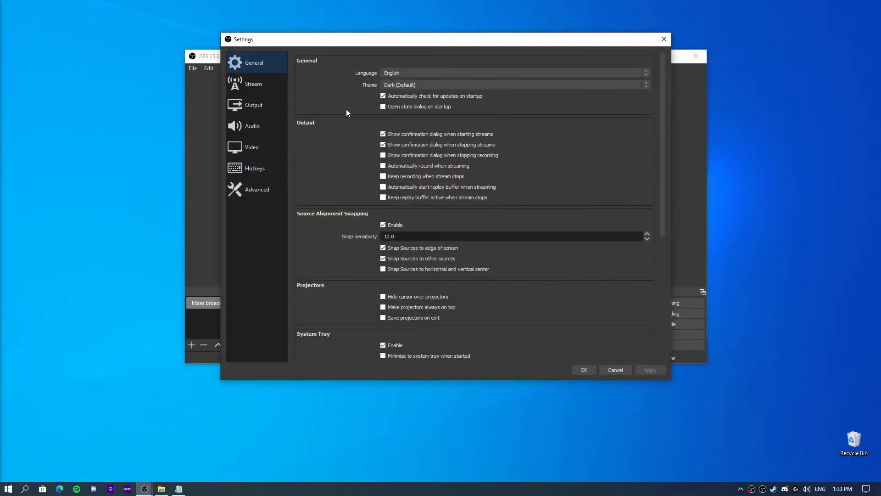
pyautogui.click(254, 101)
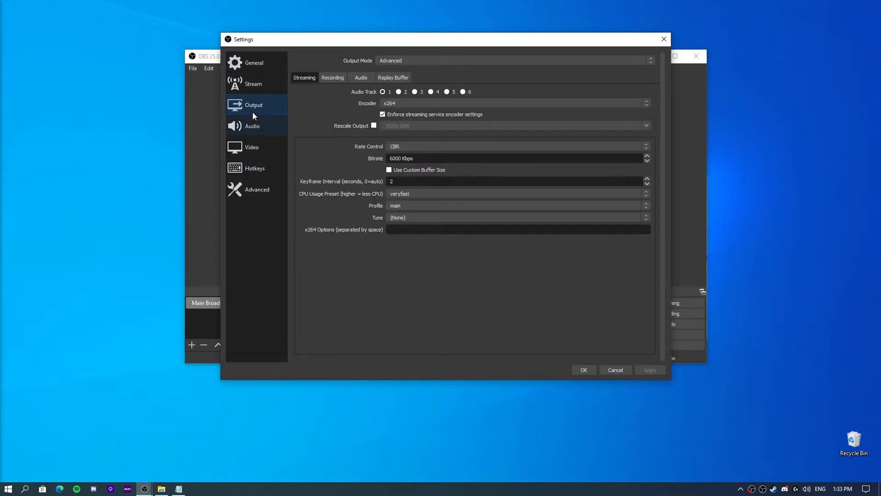
pyautogui.click(252, 148)
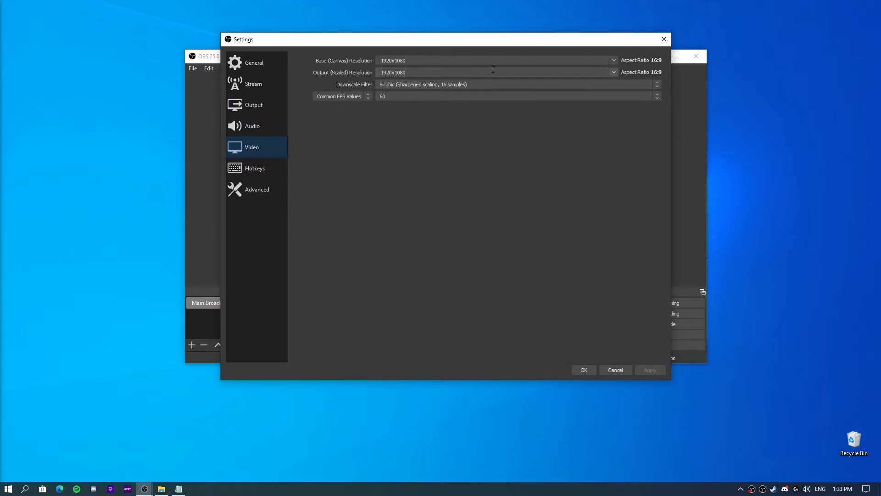
pyautogui.moveTo(458, 43); pyautogui.dragTo(428, 70)
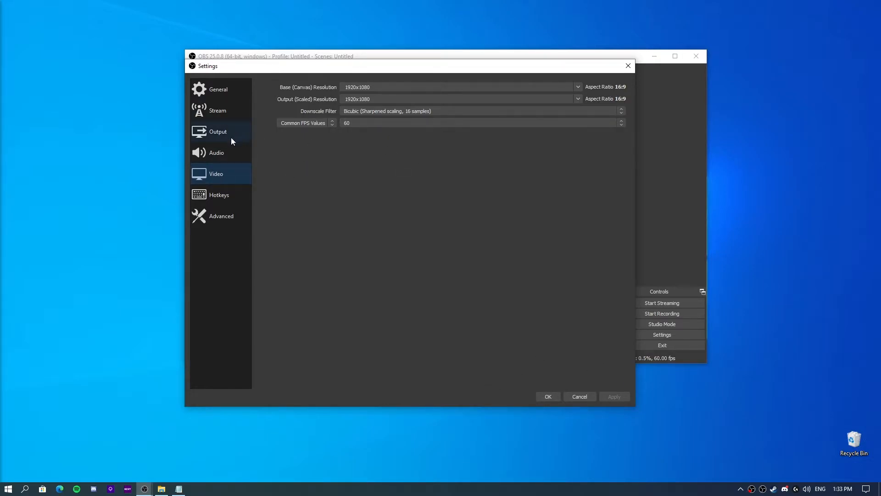
# - Compare the Streaming and Recording output settings, including encoder, rate control and bitrate, and close the settings
pyautogui.click(220, 113)
pyautogui.click(216, 132)
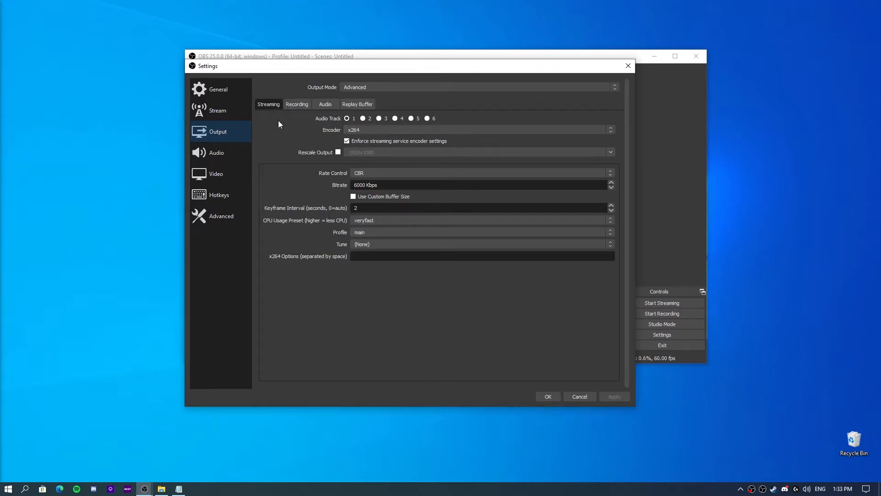
pyautogui.click(289, 104)
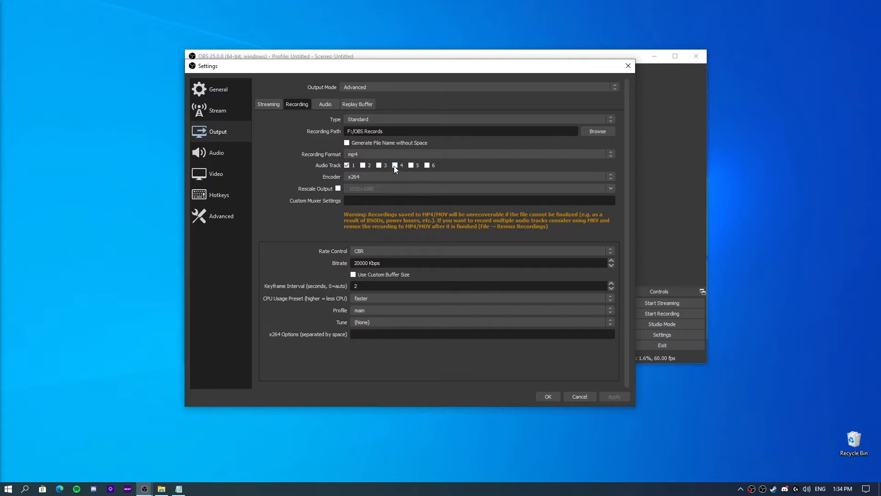
pyautogui.click(274, 104)
pyautogui.click(285, 104)
pyautogui.click(272, 104)
pyautogui.click(296, 106)
pyautogui.click(271, 104)
pyautogui.click(628, 66)
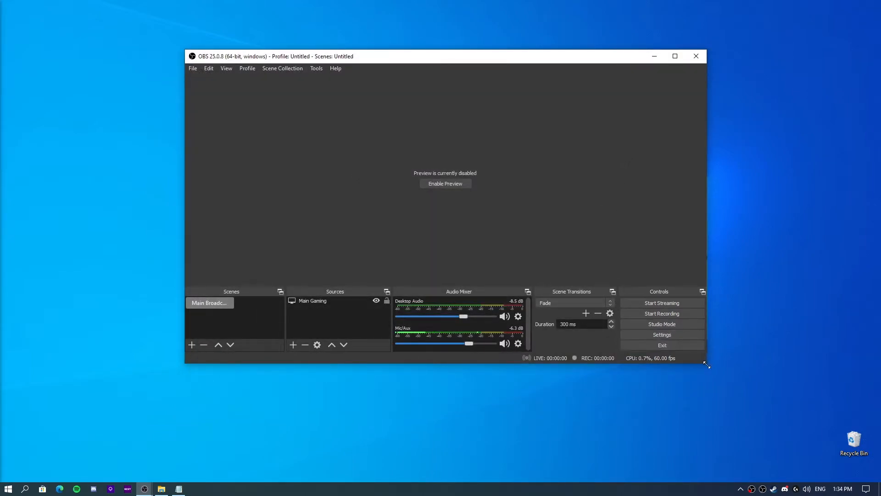
# - Enlarge the OBS window and reposition it on the desktop
pyautogui.moveTo(707, 363); pyautogui.dragTo(822, 451)
pyautogui.moveTo(439, 58); pyautogui.dragTo(376, 48)
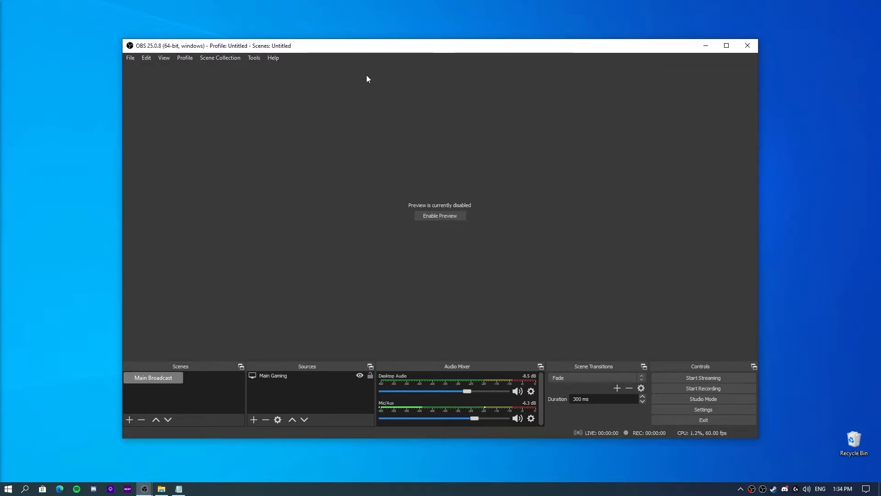
pyautogui.moveTo(381, 50); pyautogui.dragTo(420, 81)
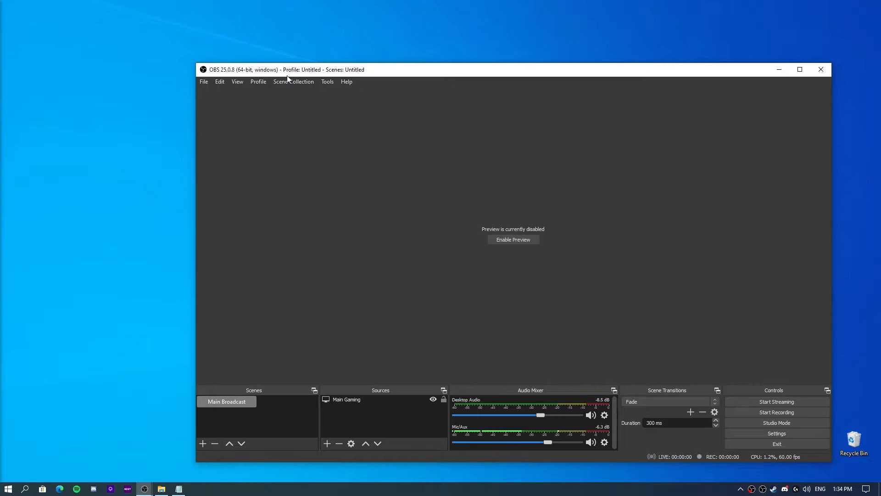
# - Enable the Main Output in the NDI output settings, name it Gaming Main, and apply the change
pyautogui.click(327, 83)
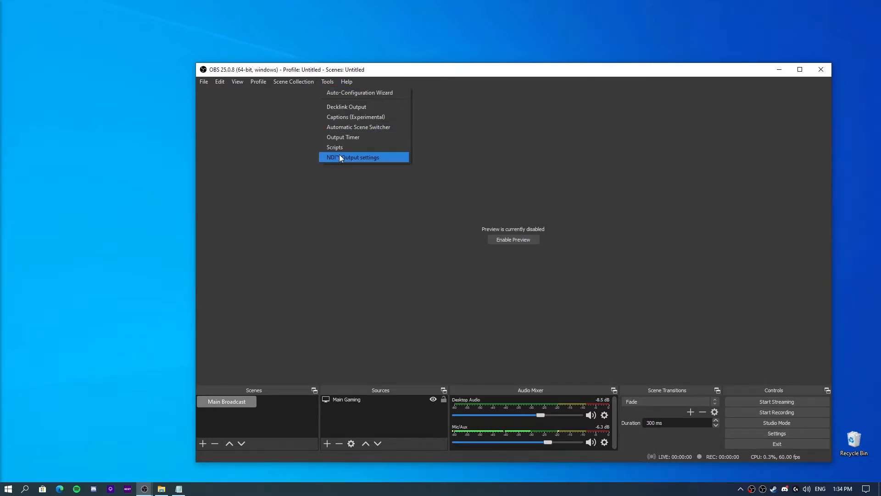
pyautogui.click(367, 159)
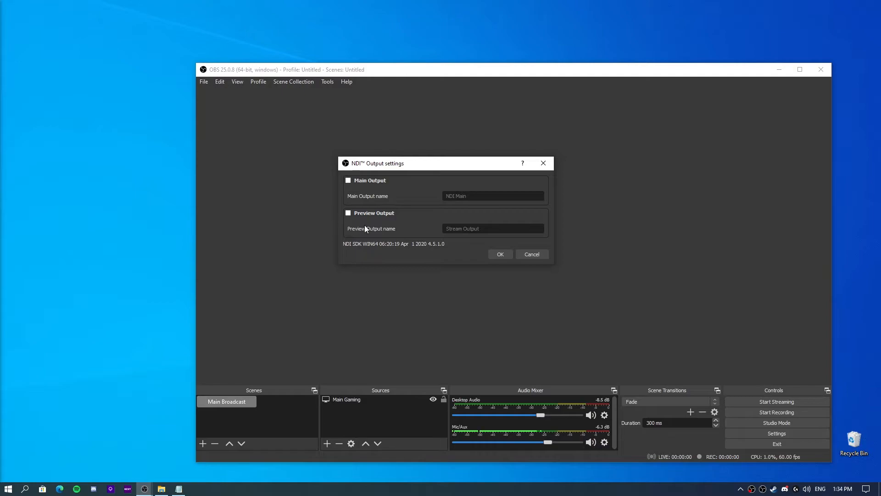
pyautogui.click(348, 180)
pyautogui.press('Tab')
pyautogui.click(485, 197)
pyautogui.moveTo(467, 196); pyautogui.dragTo(403, 193)
pyautogui.write('Gaming Main')
pyautogui.click(501, 254)
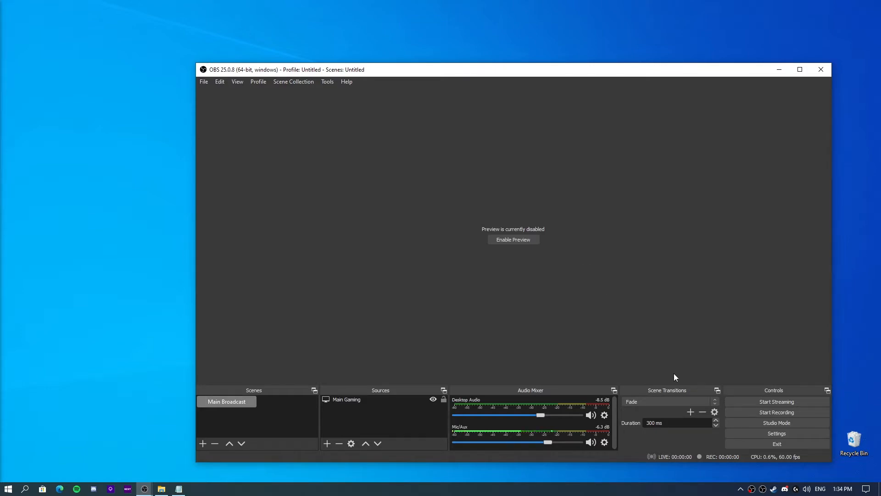
# - Reopen the OBS settings and examine which Stream, Output, Recording and Video options can be edited while the NDI output is active
pyautogui.moveTo(524, 69); pyautogui.dragTo(410, 41)
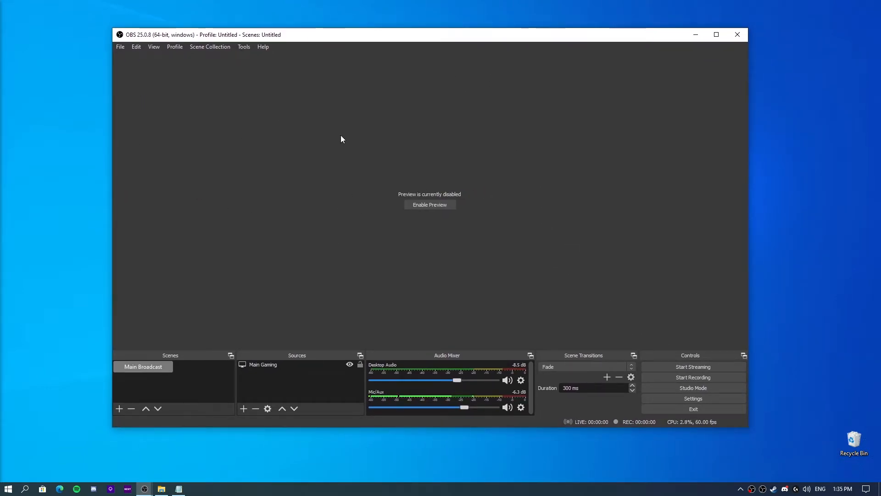
pyautogui.click(243, 46)
pyautogui.click(683, 406)
pyautogui.click(693, 399)
pyautogui.moveTo(310, 55); pyautogui.dragTo(175, 33)
pyautogui.click(159, 91)
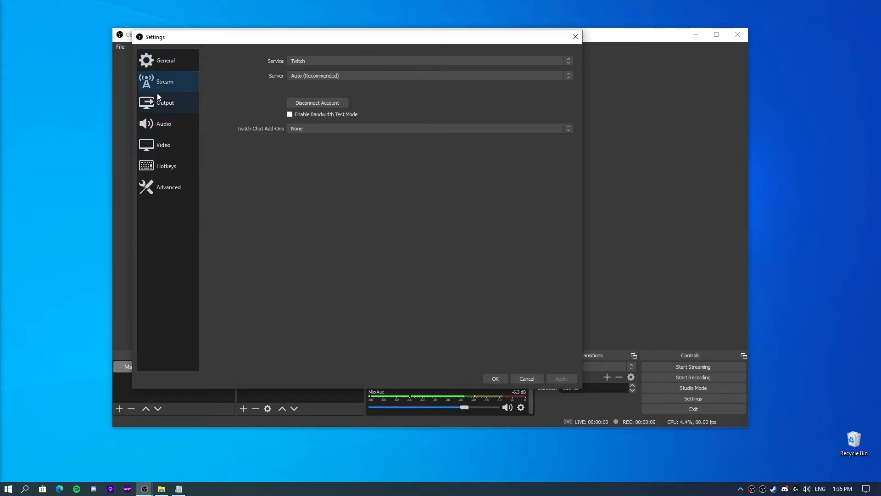
pyautogui.click(159, 97)
pyautogui.click(169, 121)
pyautogui.click(163, 145)
pyautogui.click(159, 103)
pyautogui.click(244, 75)
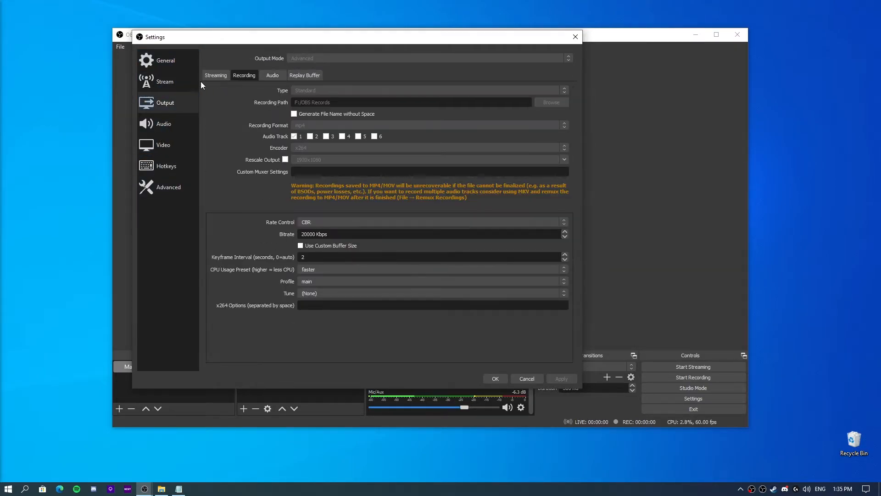
pyautogui.click(163, 146)
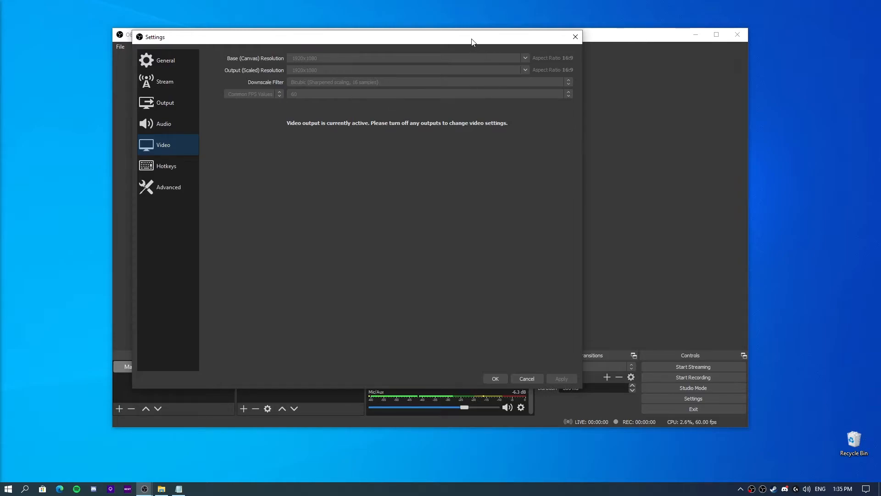
# - Move the settings window aside, close it, and maximize the OBS window
pyautogui.moveTo(472, 40); pyautogui.dragTo(587, 76)
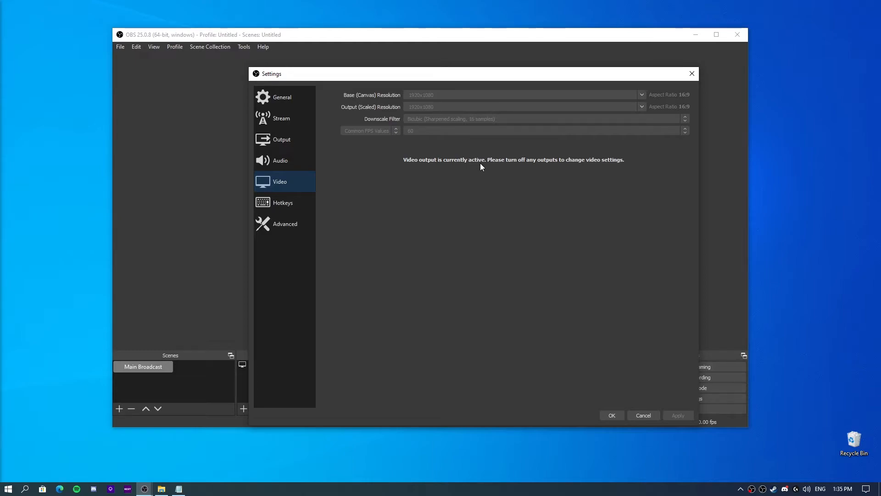
pyautogui.click(692, 73)
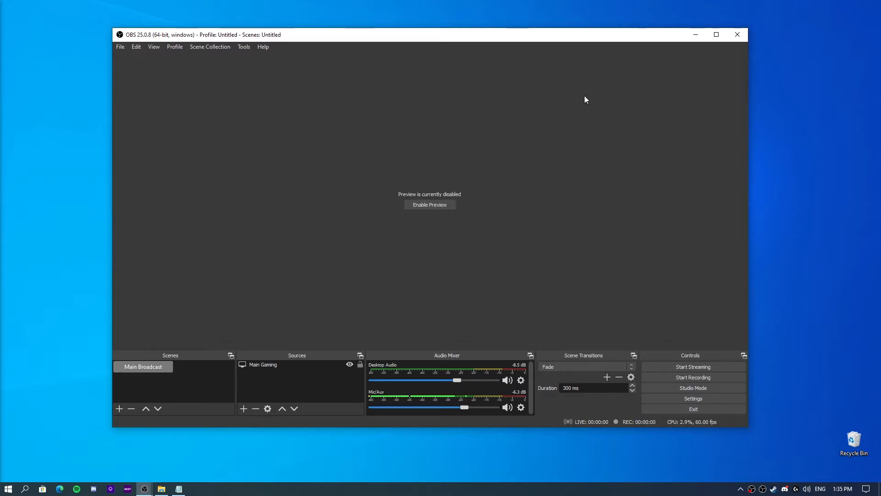
pyautogui.click(709, 35)
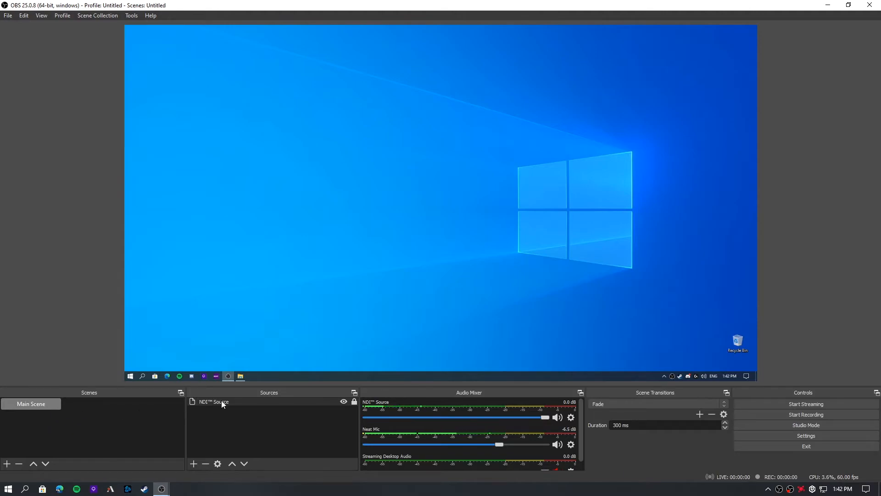
# - Remove the existing NDI Source from Main Scene and confirm the removal
pyautogui.click(193, 464)
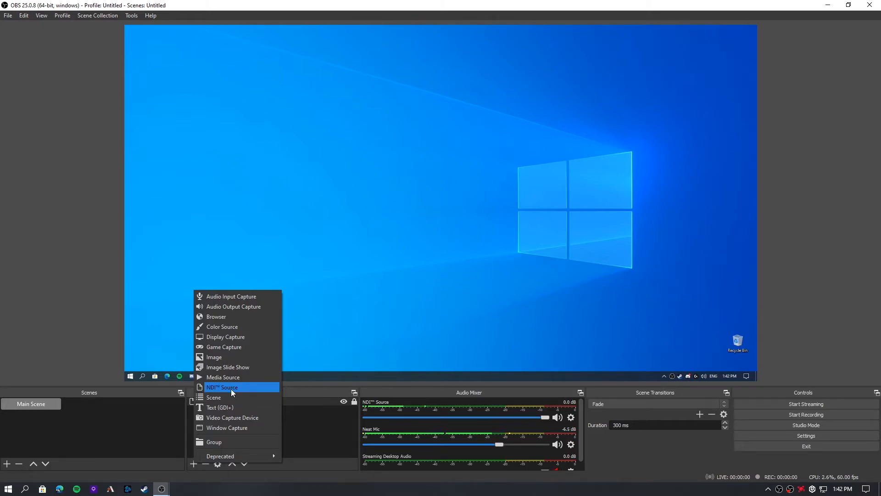
pyautogui.click(326, 417)
pyautogui.rightClick(273, 403)
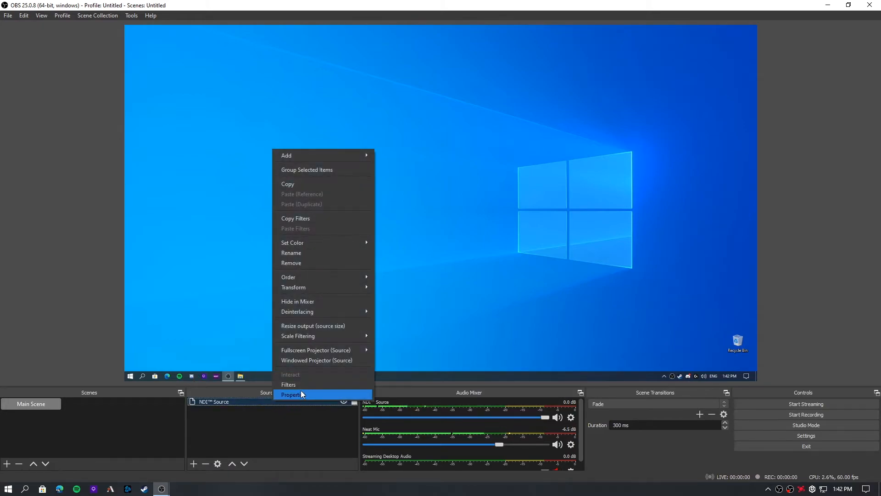
pyautogui.click(306, 263)
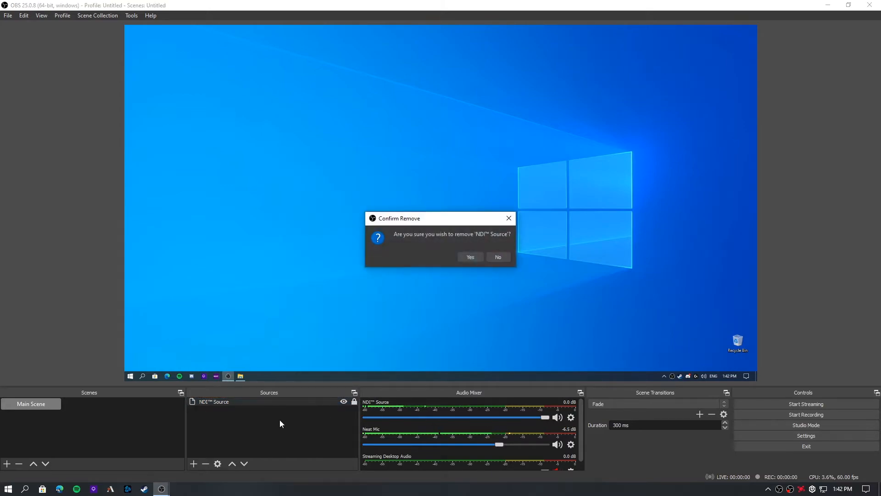
pyautogui.click(466, 255)
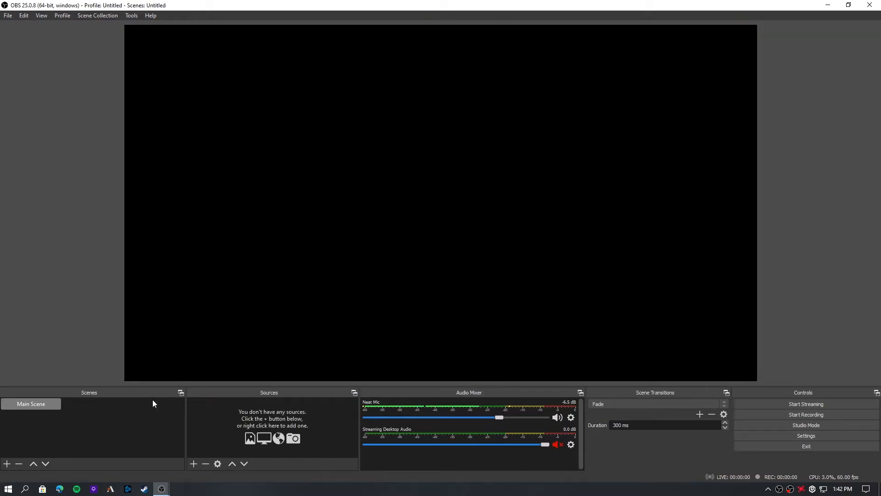
# - Create a new NDI Source in Main Scene under its default name and reposition its properties window
pyautogui.click(7, 464)
pyautogui.click(453, 259)
pyautogui.click(193, 463)
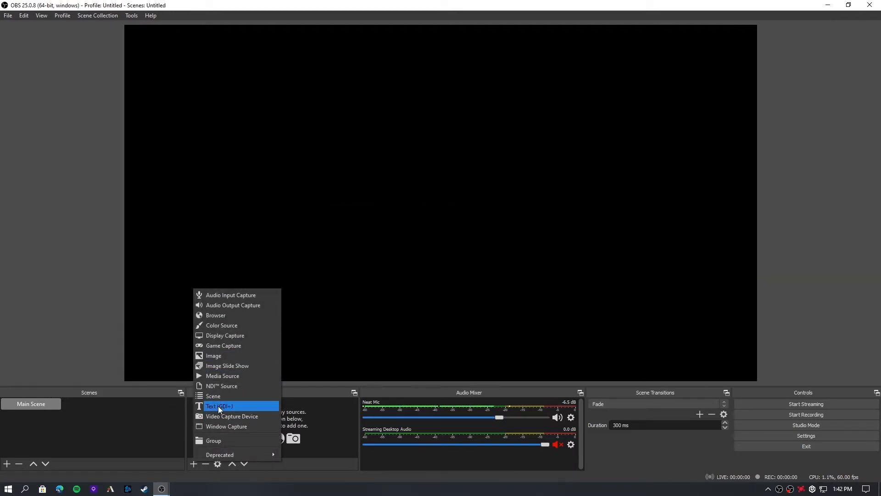
pyautogui.click(219, 387)
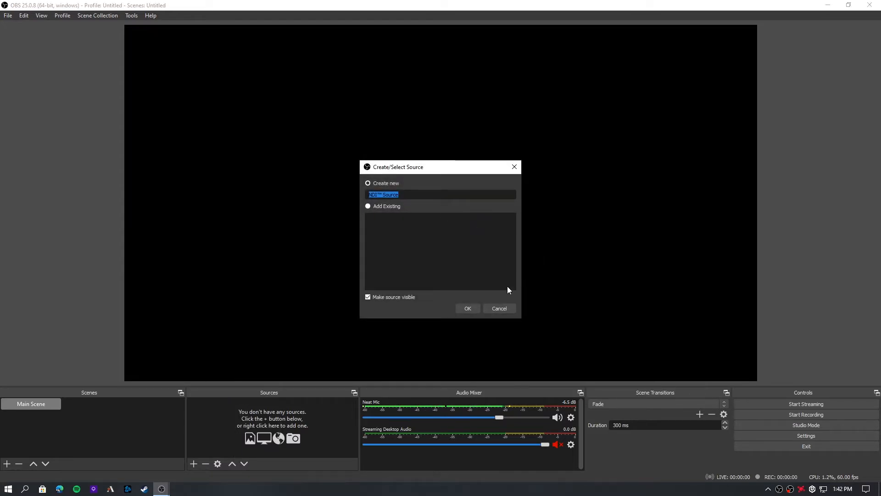
pyautogui.click(468, 308)
pyautogui.moveTo(376, 108); pyautogui.dragTo(302, 61)
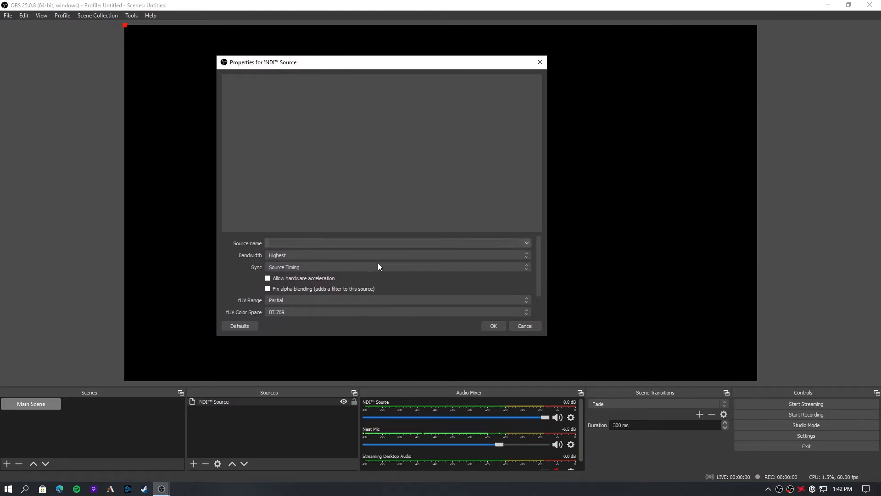
# - Set the NDI source name to ROOTUSER (Gaming Main), keep the bandwidth at Highest, and set Sync to Network
pyautogui.click(527, 244)
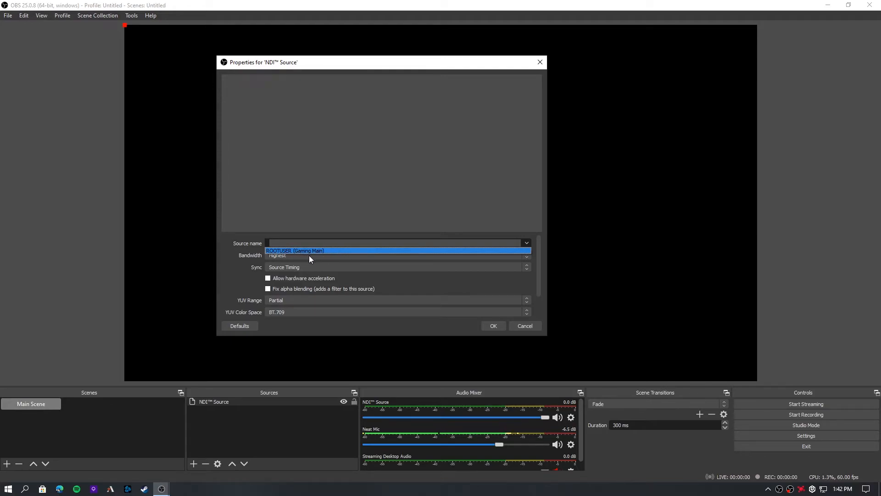
pyautogui.click(334, 252)
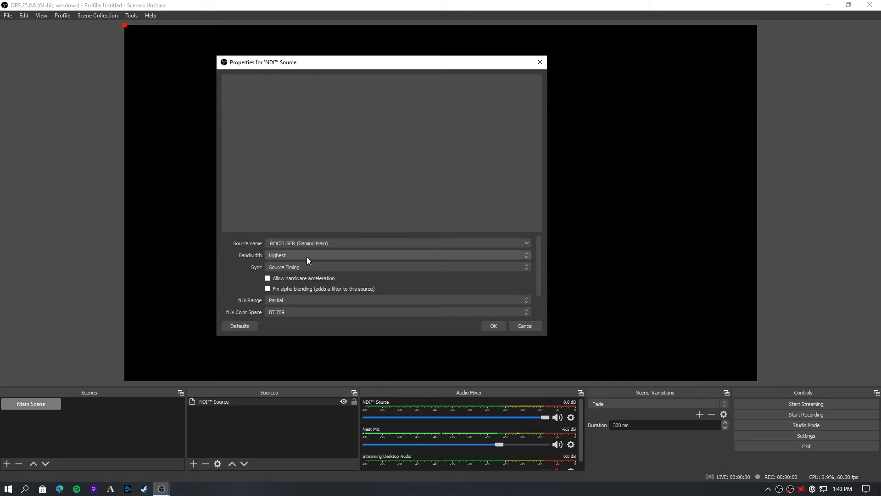
pyautogui.click(527, 255)
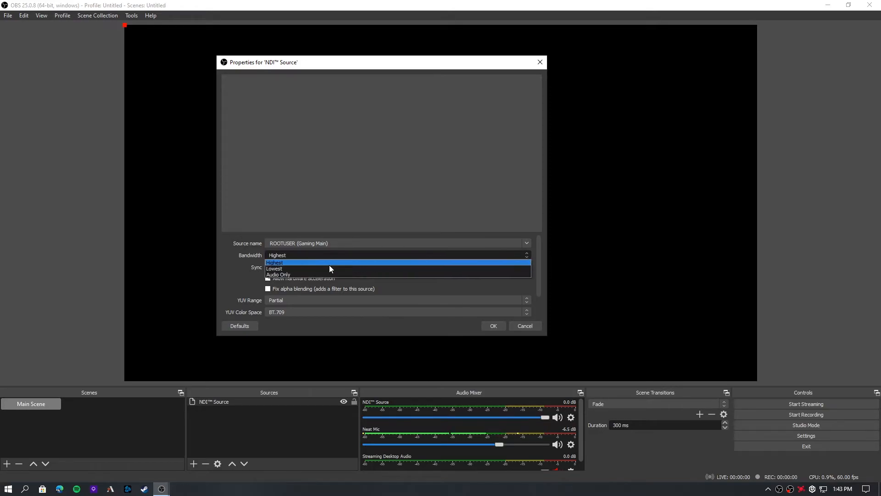
pyautogui.click(308, 267)
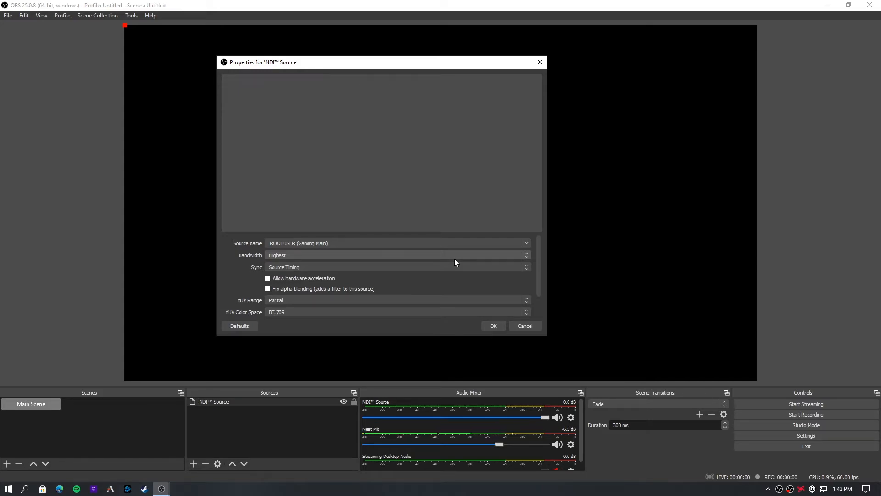
pyautogui.click(442, 268)
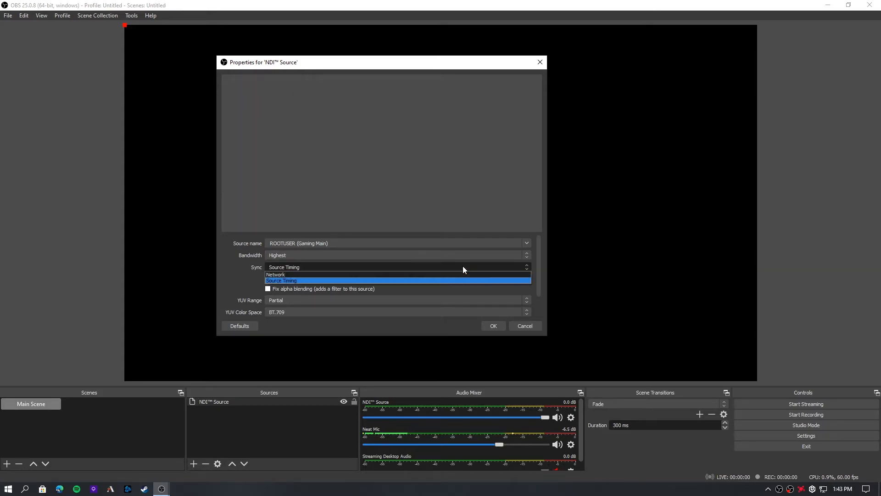
pyautogui.click(323, 276)
# - Set the YUV range to Full, keep color space BT.709 and latency mode Normal (safe), and accept the NDI source properties
pyautogui.scroll(-1, 441, 281)
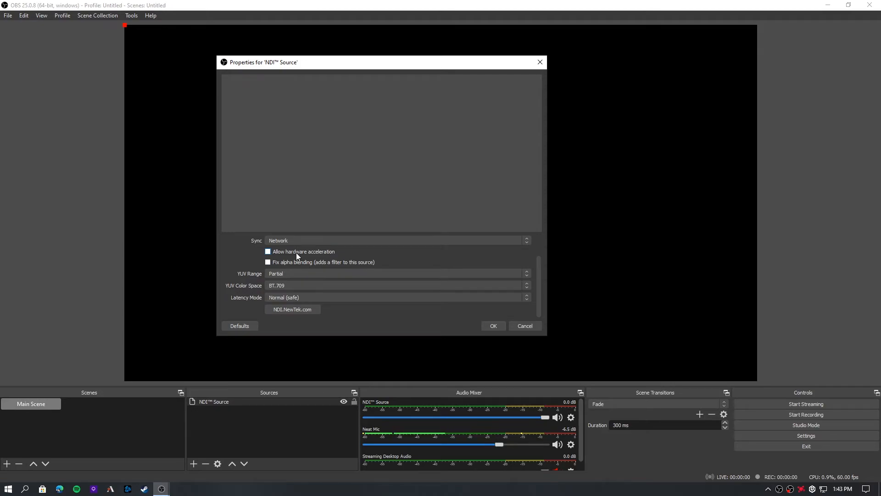
pyautogui.click(318, 275)
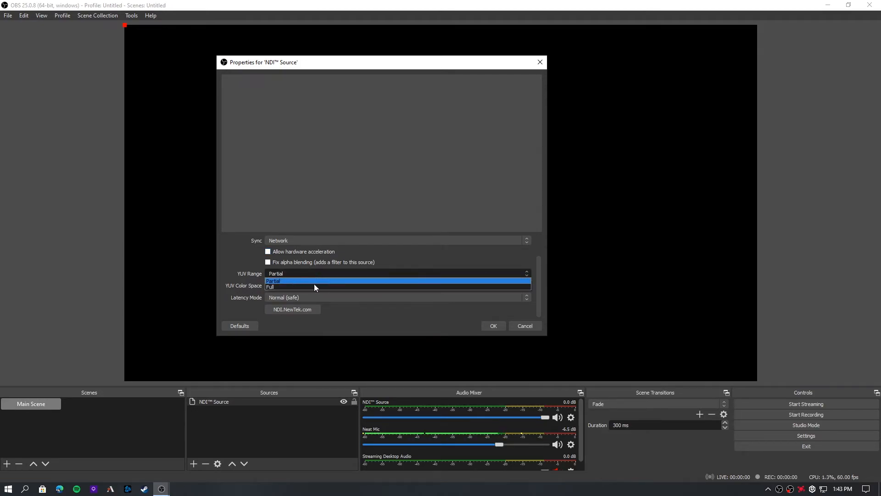
pyautogui.click(313, 286)
pyautogui.click(291, 286)
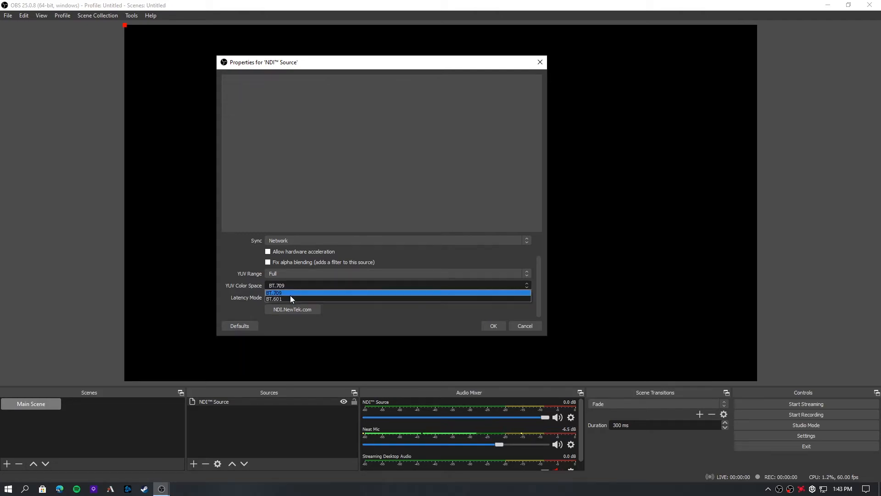
pyautogui.click(290, 294)
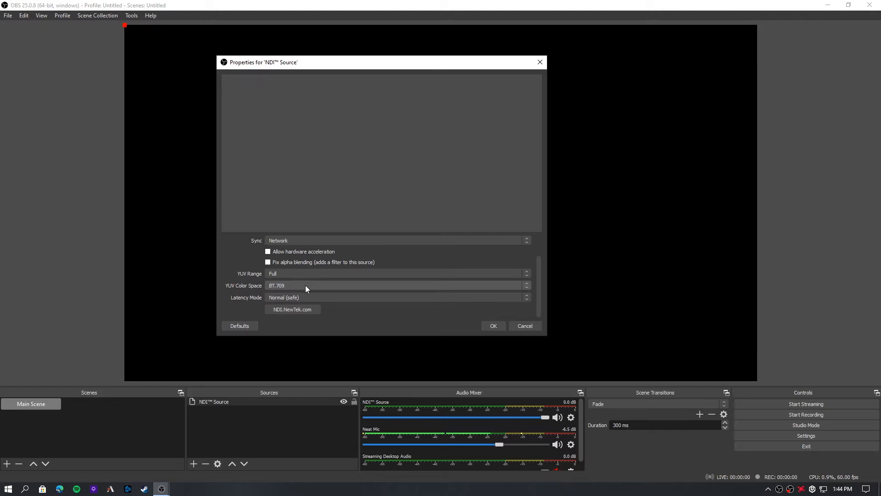
pyautogui.click(329, 299)
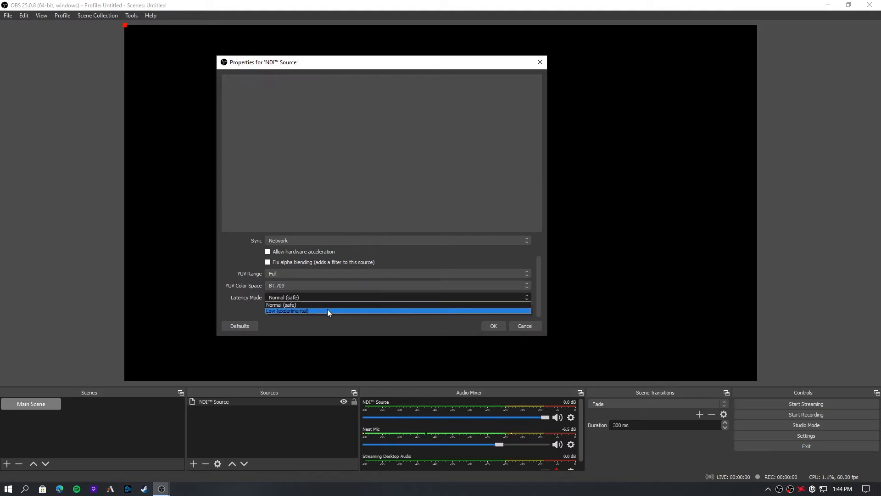
pyautogui.click(330, 305)
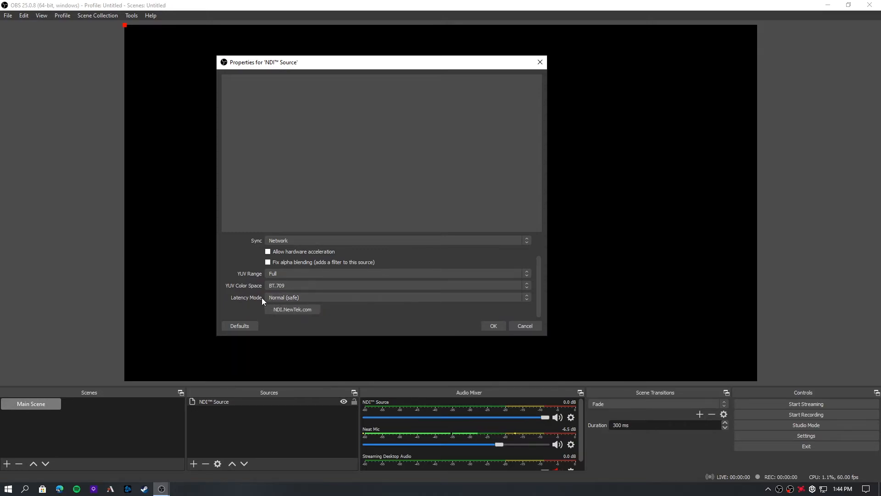
pyautogui.click(487, 326)
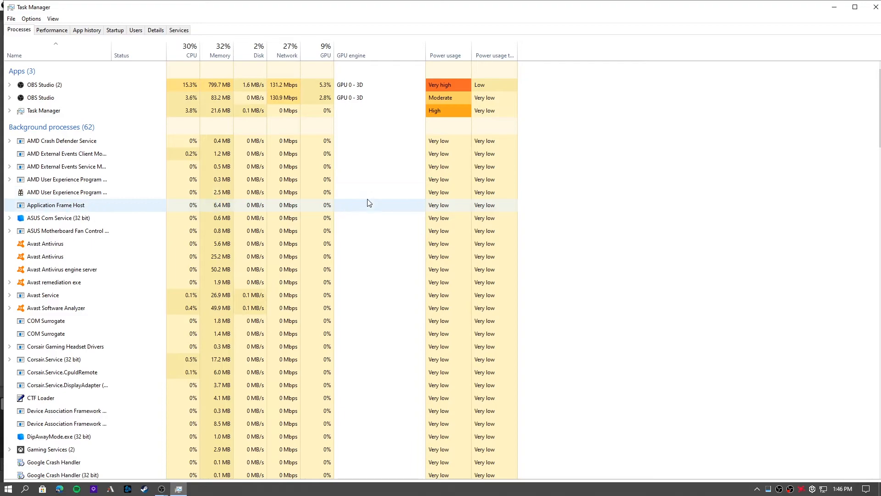
# - Examine the Ethernet throughput and per-core CPU load in Task Manager's performance graphs, and minimize Task Manager
pyautogui.click(52, 30)
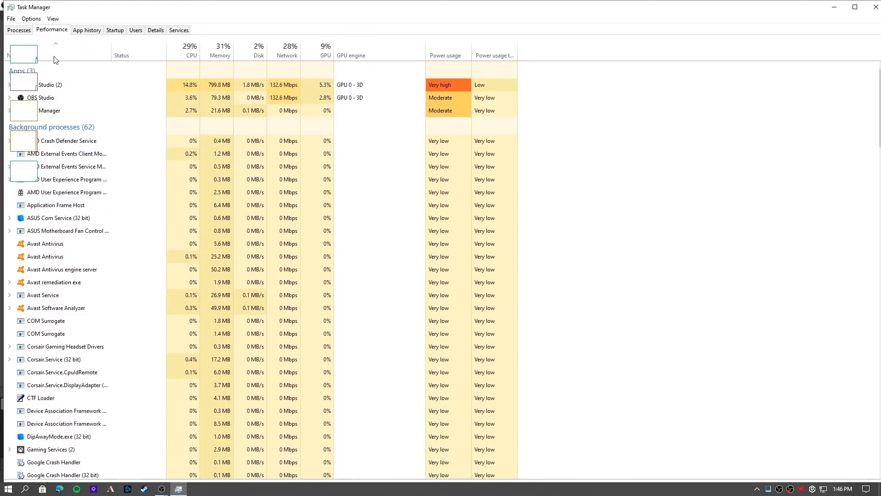
pyautogui.click(123, 168)
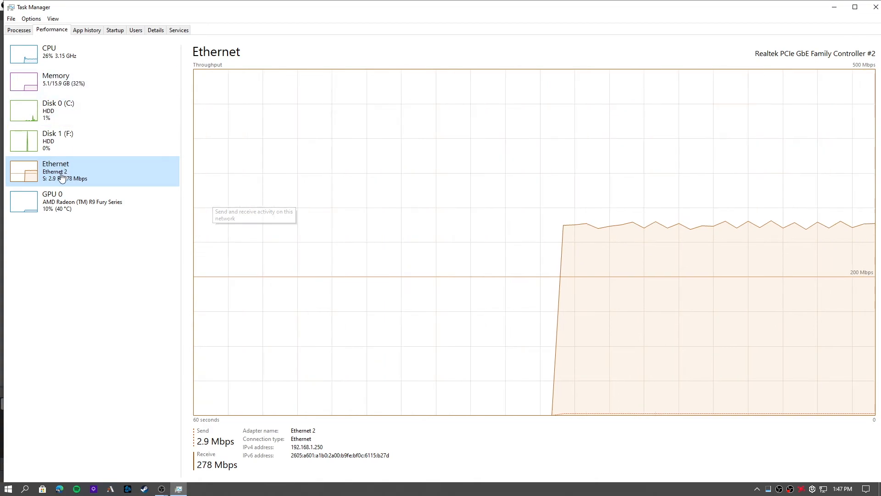
pyautogui.click(61, 60)
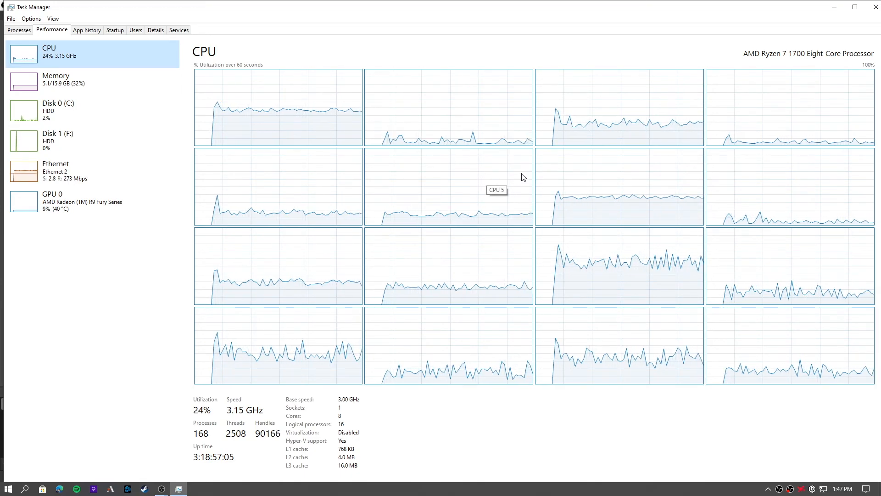
pyautogui.click(835, 10)
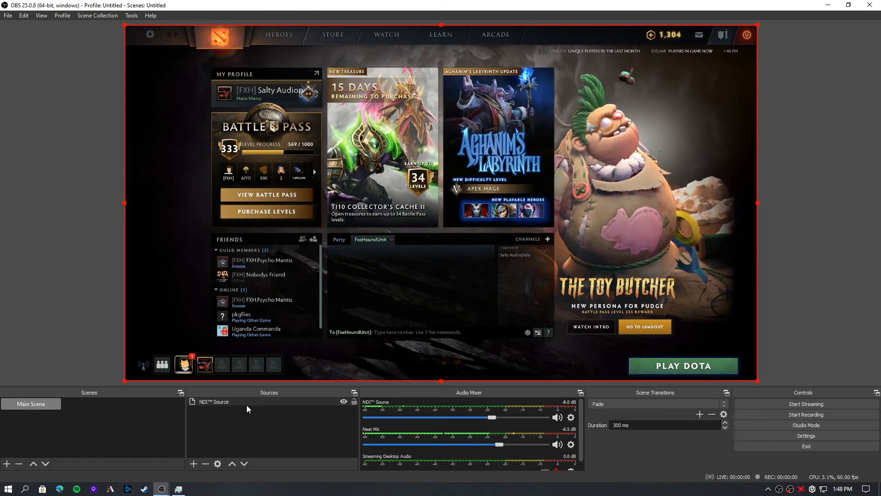
# - Open the OBS settings on the streaming PC and review the Stream page and the Streaming and Recording output options
pyautogui.click(797, 436)
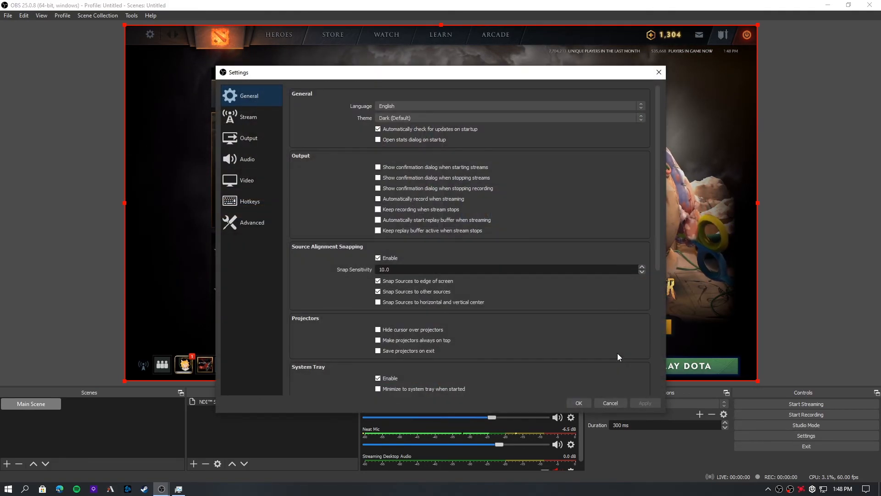
pyautogui.moveTo(379, 73); pyautogui.dragTo(316, 53)
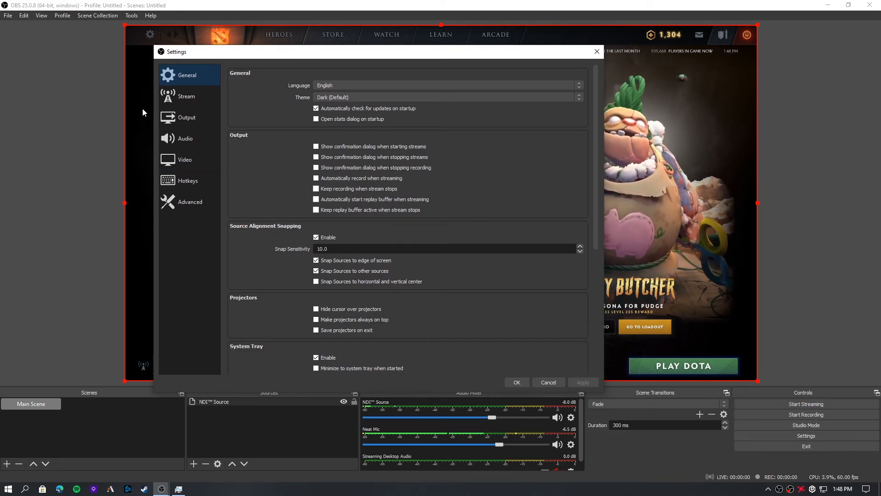
pyautogui.moveTo(360, 55); pyautogui.dragTo(496, 31)
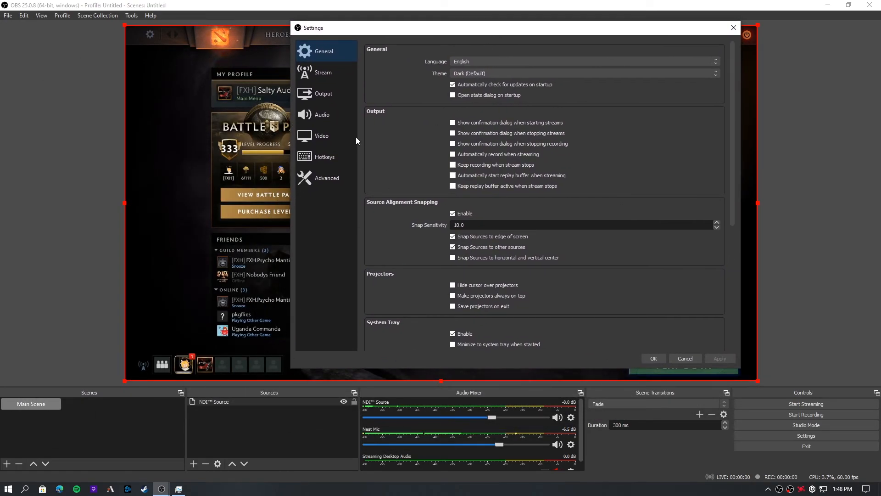
pyautogui.click(331, 71)
pyautogui.click(334, 93)
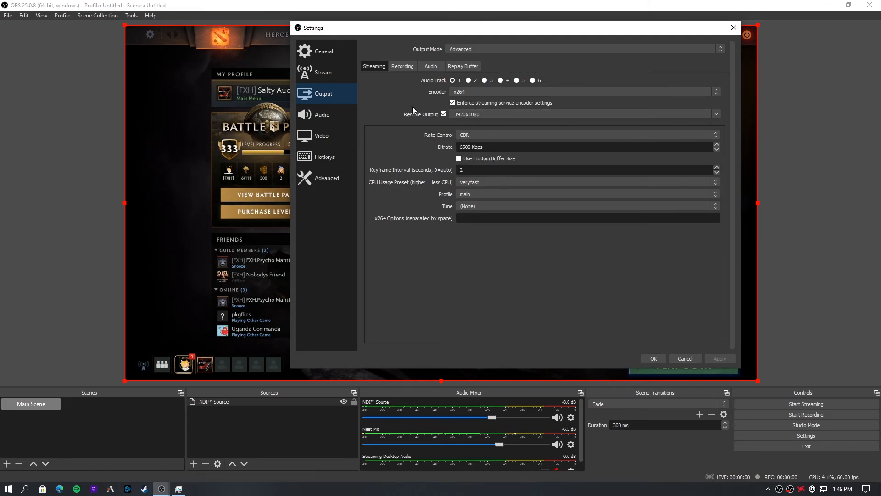
pyautogui.click(395, 66)
pyautogui.click(368, 67)
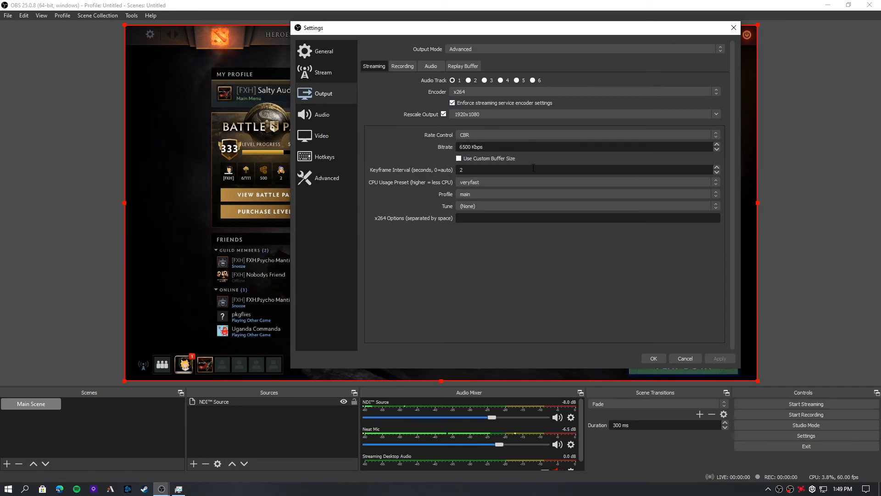
# - Review the available rate control modes and CPU usage presets for the x264 streaming encoder, keeping CBR and veryfast
pyautogui.click(494, 138)
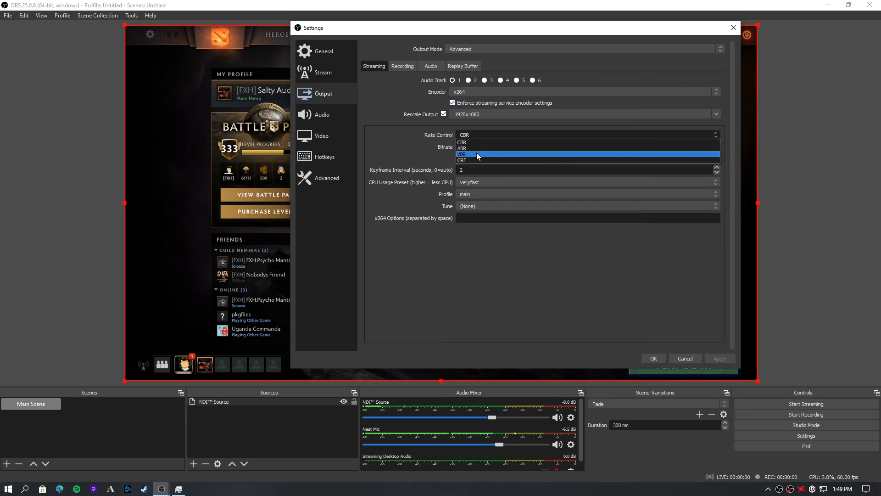
pyautogui.click(412, 142)
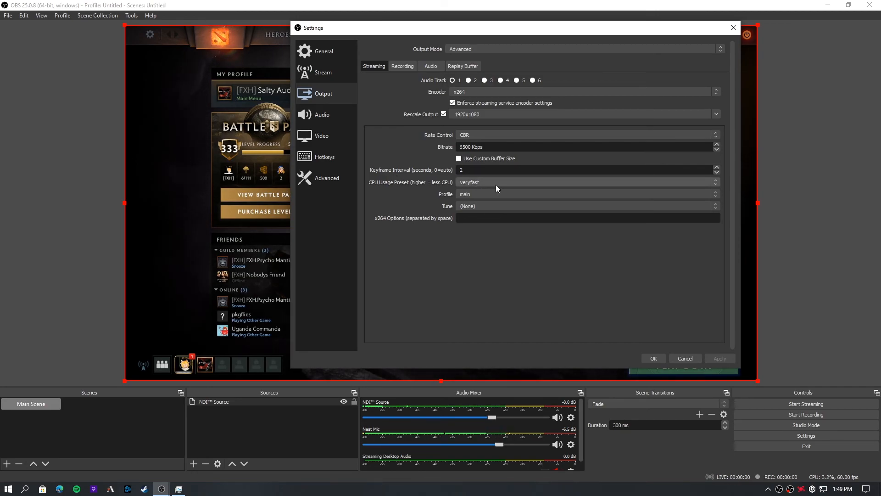
pyautogui.click(496, 184)
pyautogui.click(488, 182)
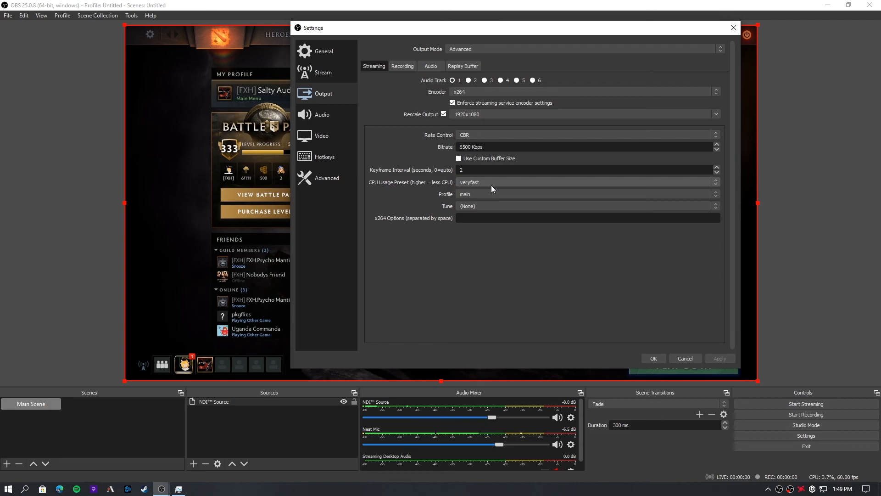
pyautogui.click(492, 186)
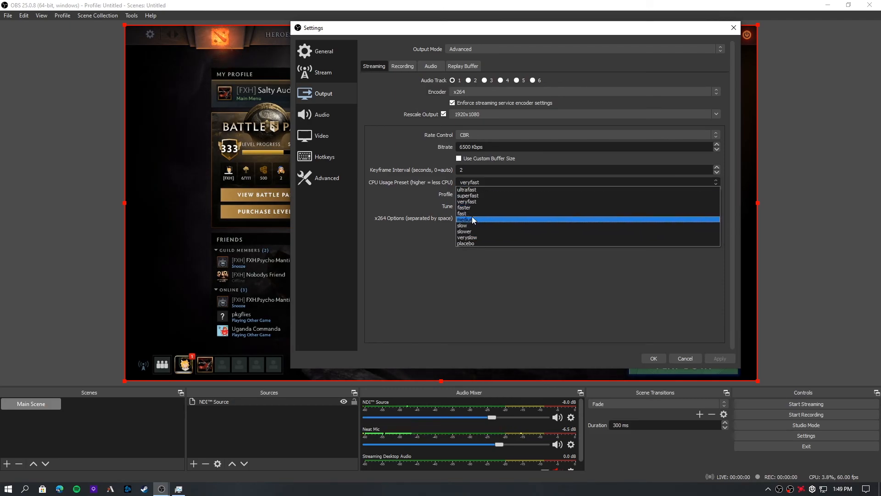
pyautogui.click(426, 198)
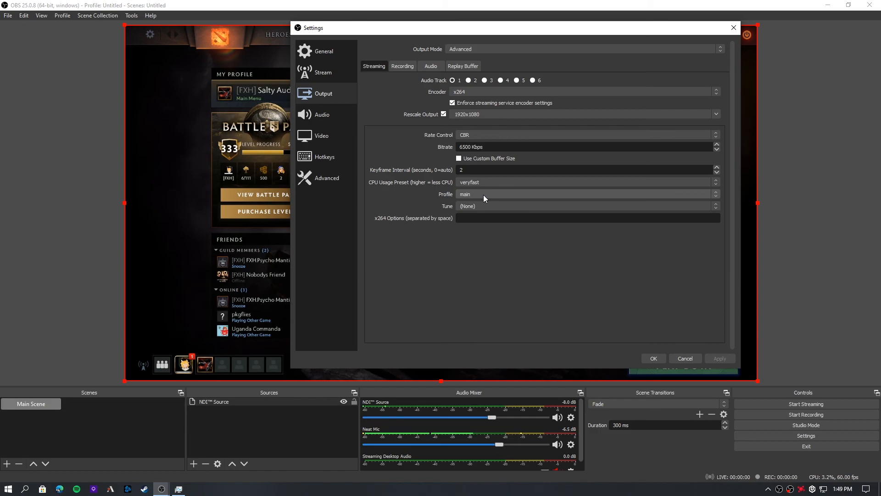
# - Check the recording output options and the list of available recording encoders, keeping x264
pyautogui.click(400, 64)
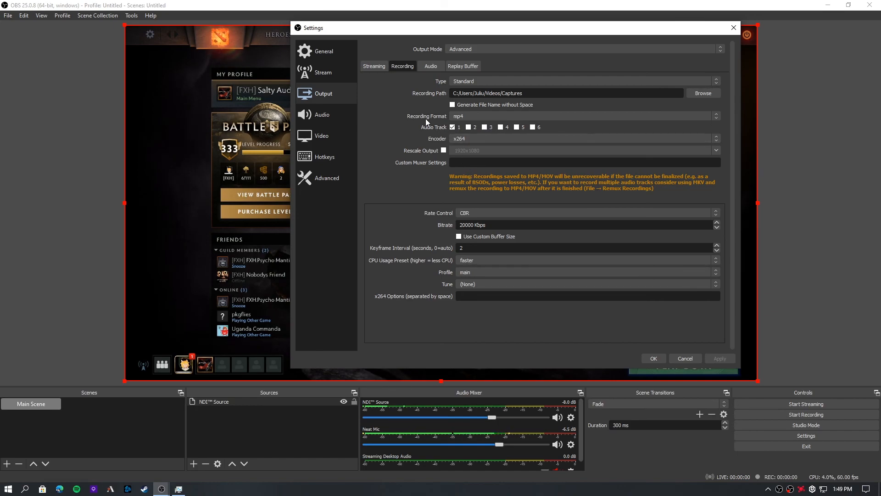
pyautogui.click(373, 66)
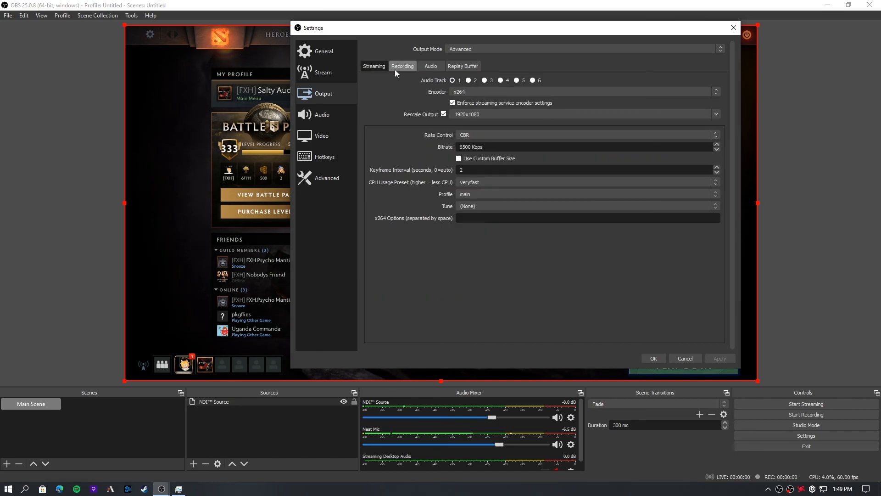
pyautogui.click(396, 68)
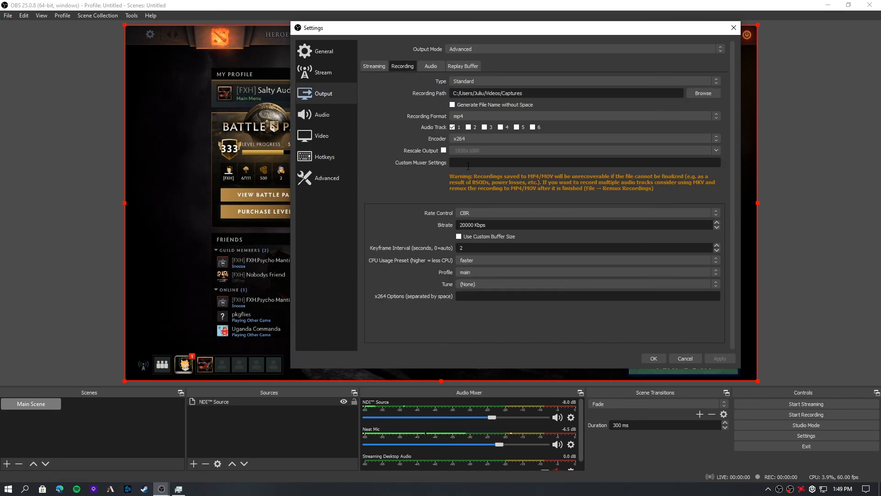
pyautogui.click(475, 138)
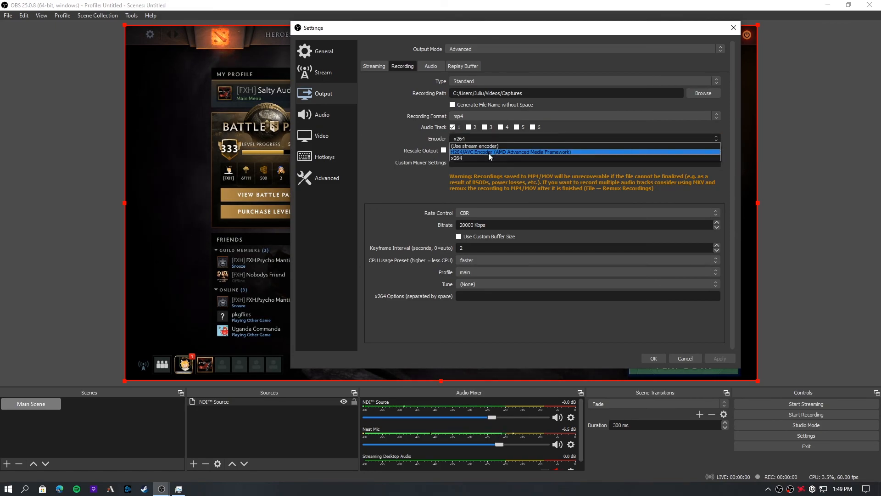
pyautogui.click(419, 174)
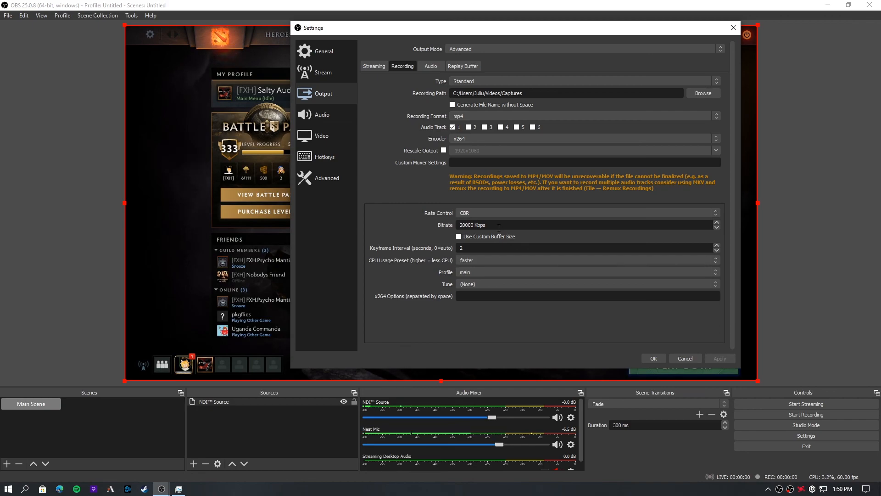
# - Compare the streaming and recording encoder settings, check the recording's keyframe interval and CPU usage presets, and accept the settings unchanged
pyautogui.click(373, 66)
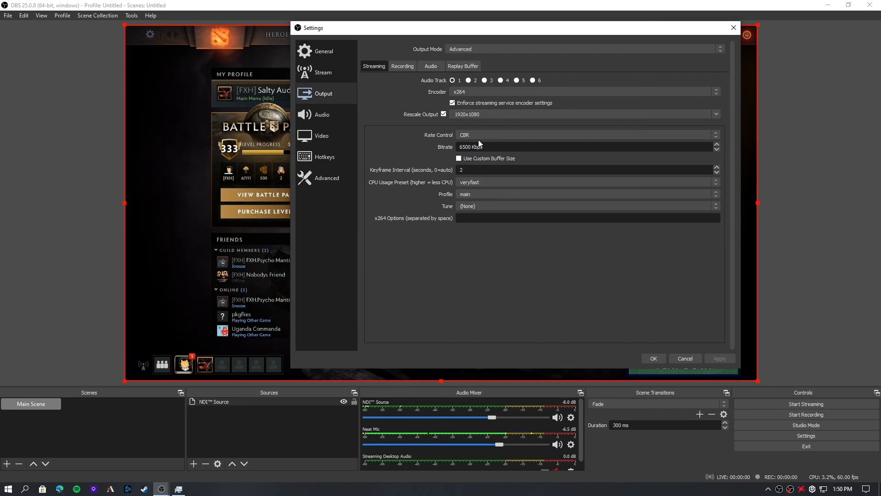
pyautogui.click(404, 65)
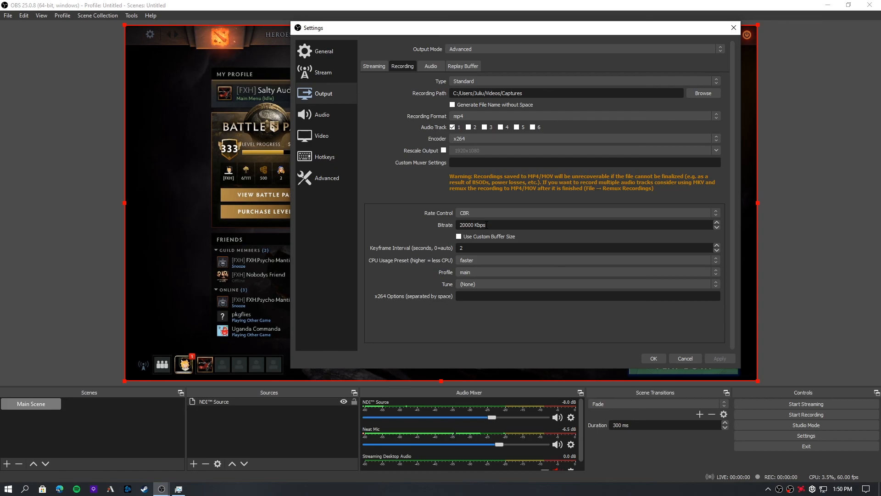
pyautogui.doubleClick(480, 248)
pyautogui.click(479, 248)
pyautogui.click(490, 260)
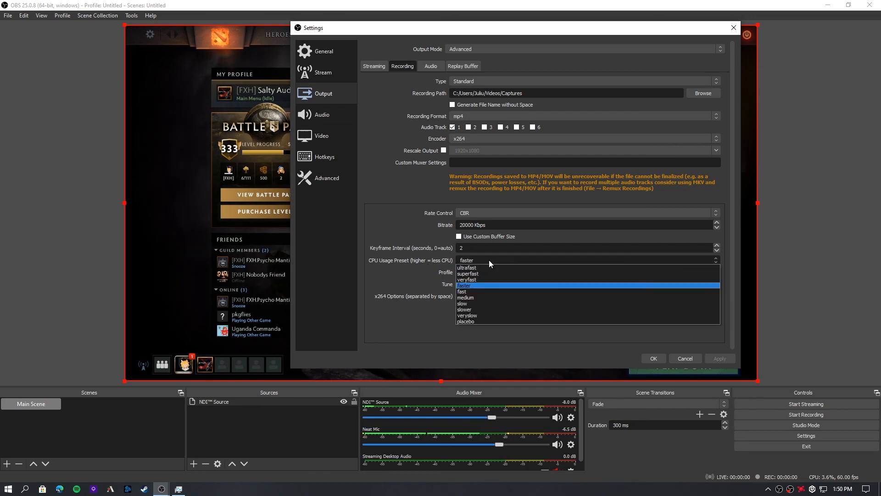
pyautogui.click(399, 271)
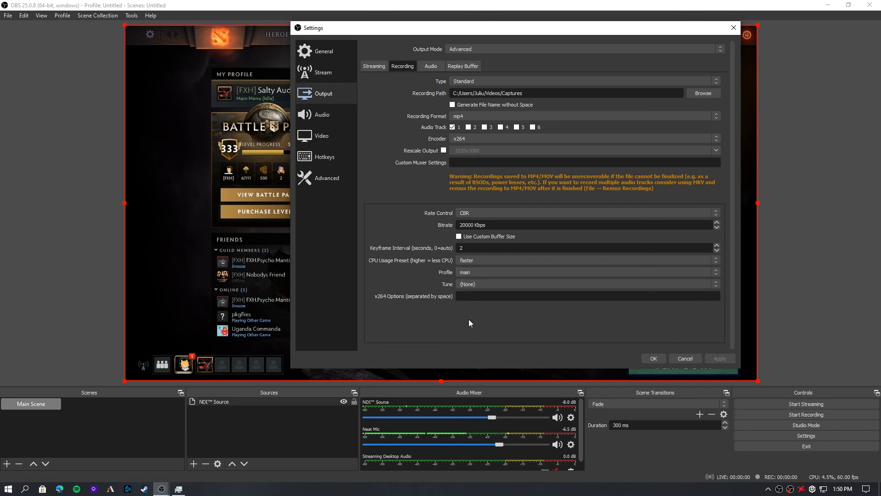
pyautogui.click(657, 359)
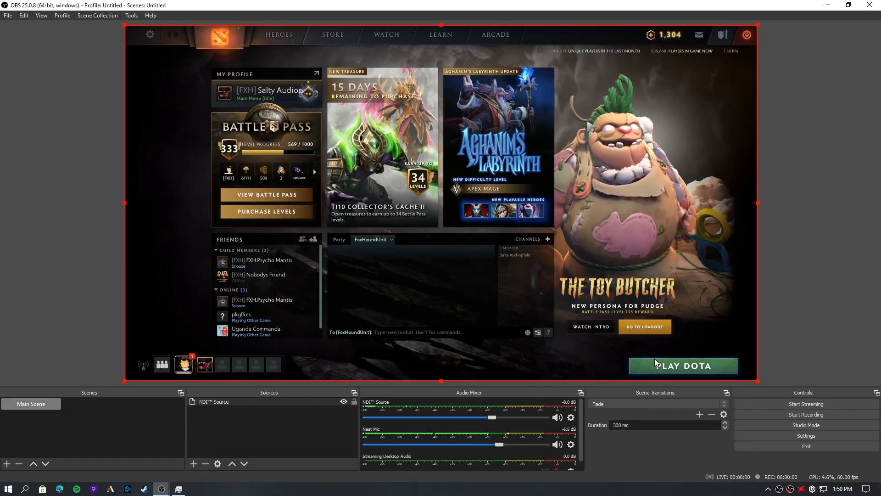